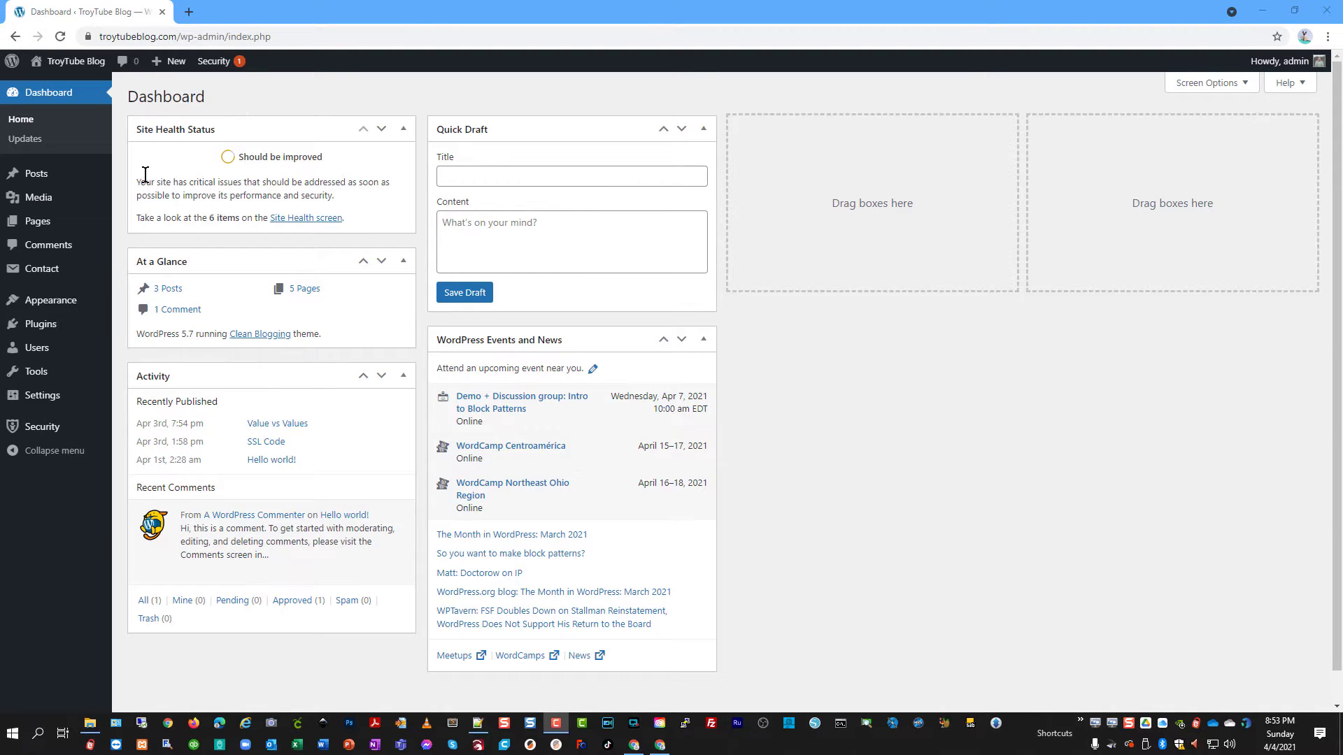
# Step: Activate the Akismet Anti-Spam plugin from Installed Plugins and start its account setup
pyautogui.moveTo(61, 326)
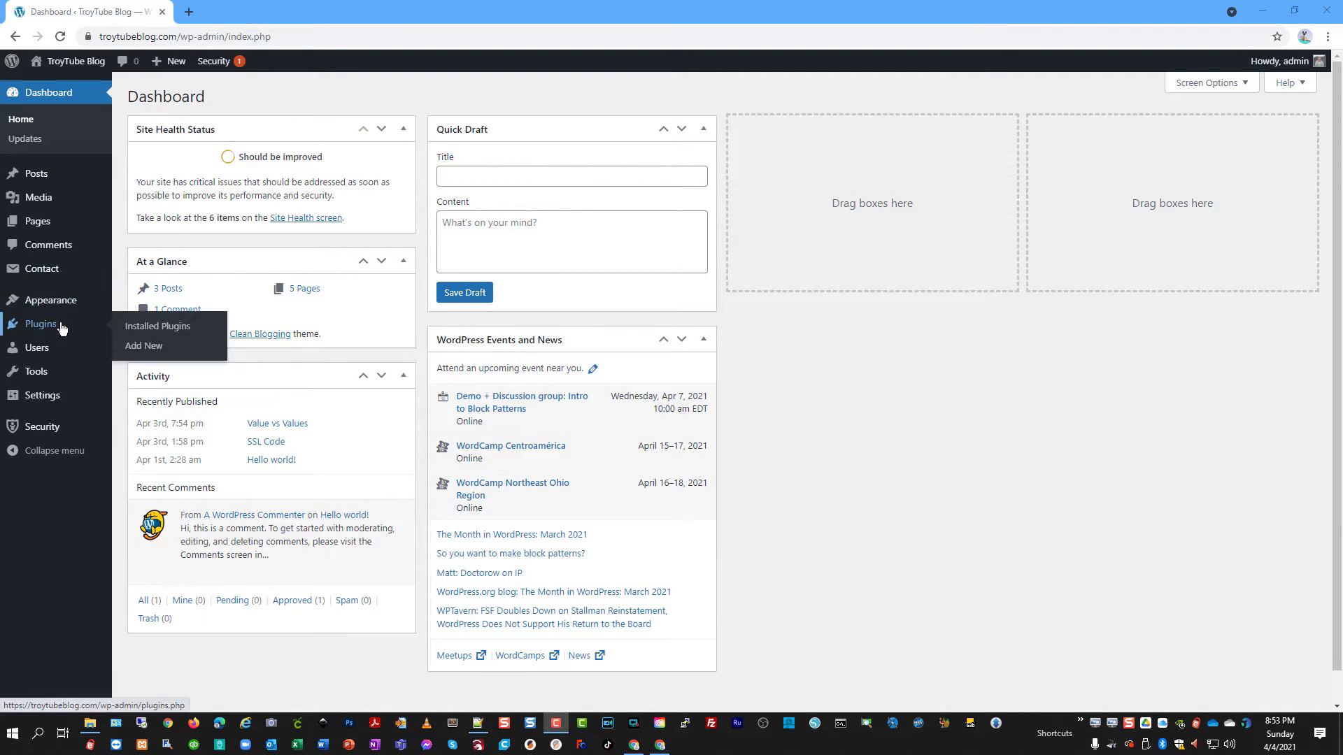
pyautogui.click(147, 327)
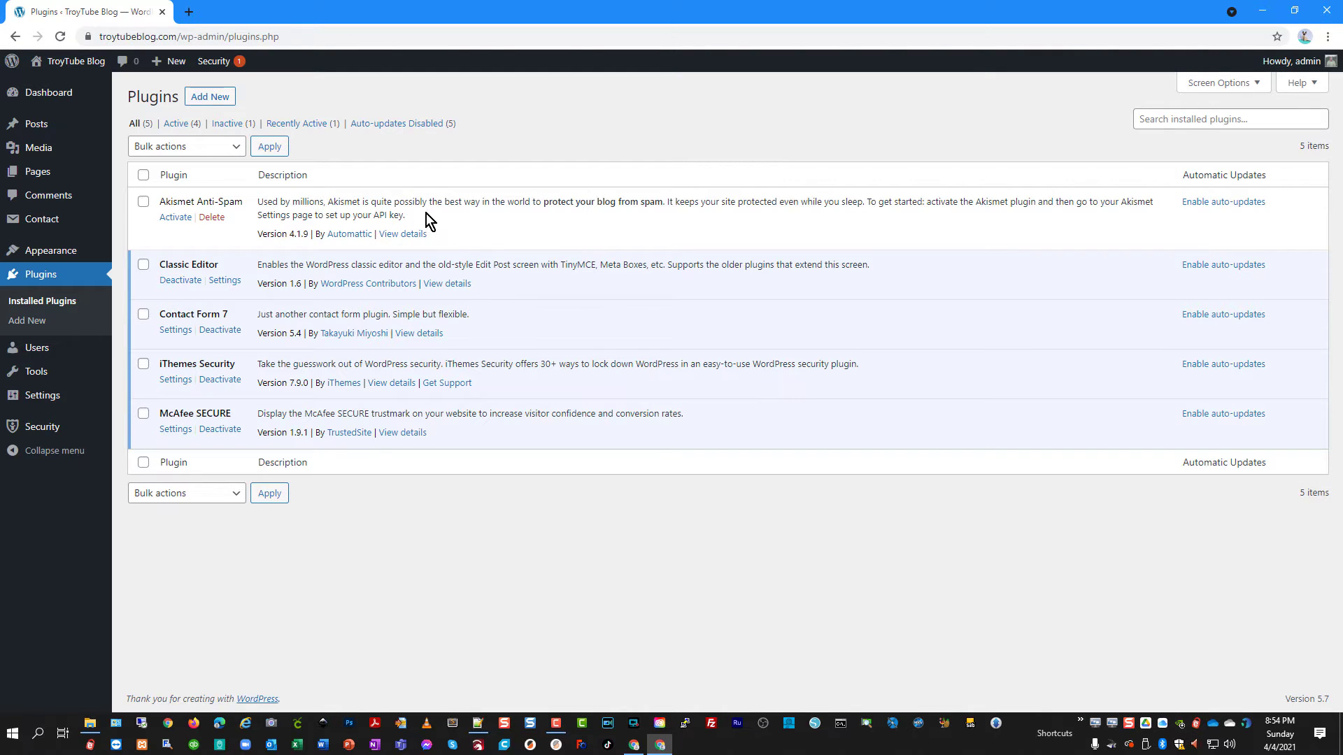
pyautogui.click(169, 218)
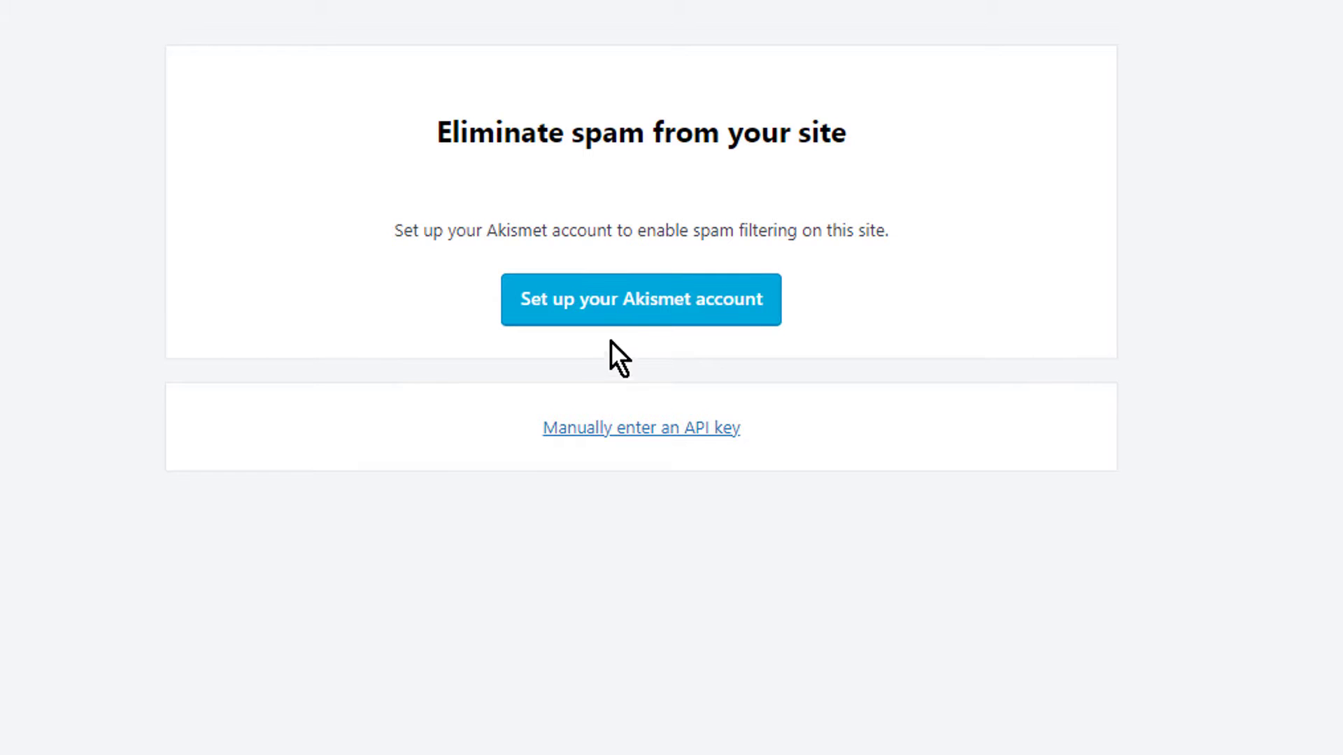
pyautogui.click(644, 318)
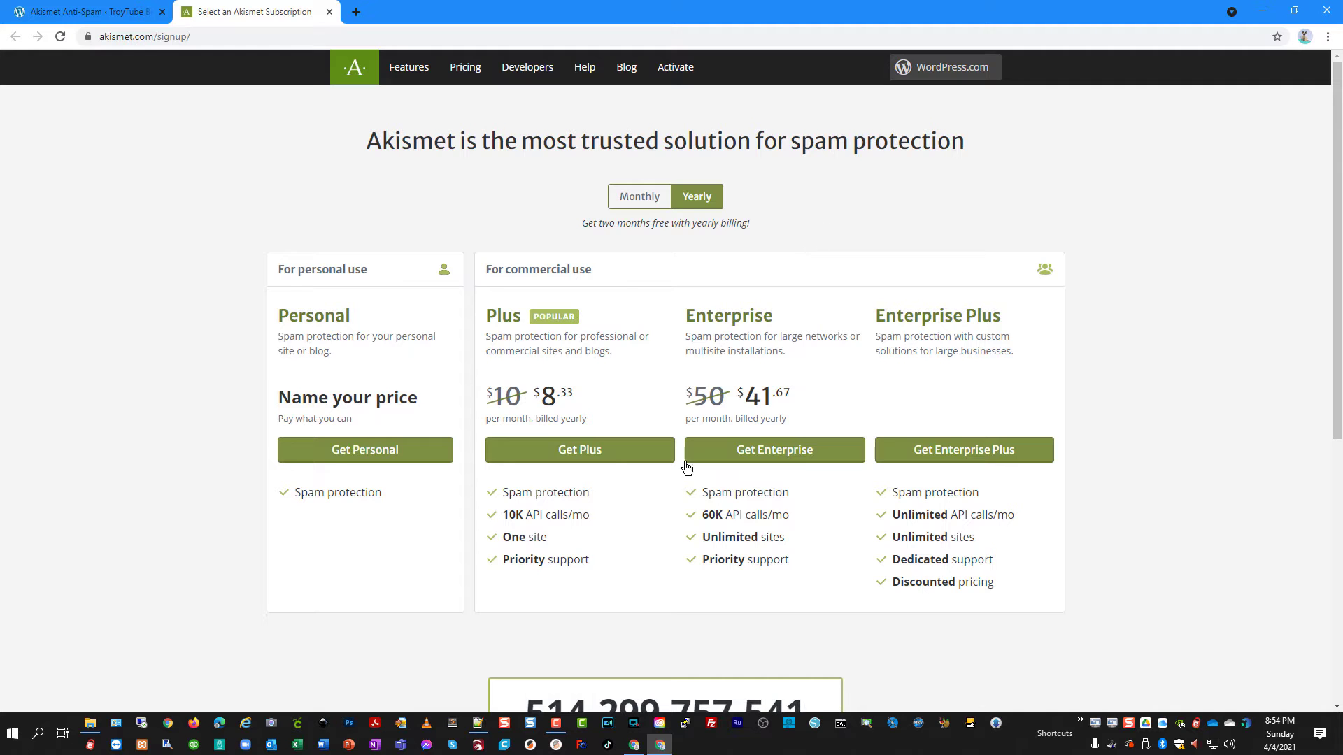
# Step: Choose Akismet's Personal plan and drag its yearly price down to $0
pyautogui.scroll(-1, 392, 529)
pyautogui.scroll(-1, 336, 476)
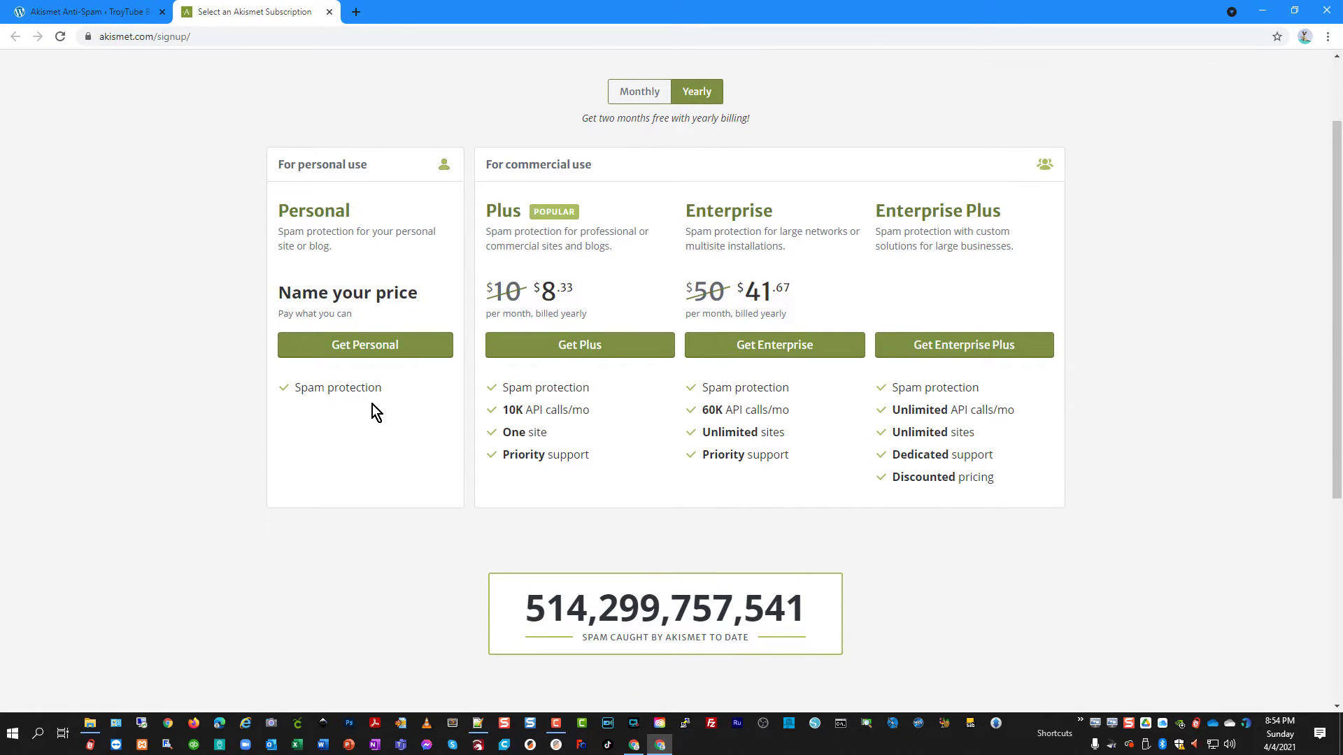
pyautogui.click(362, 349)
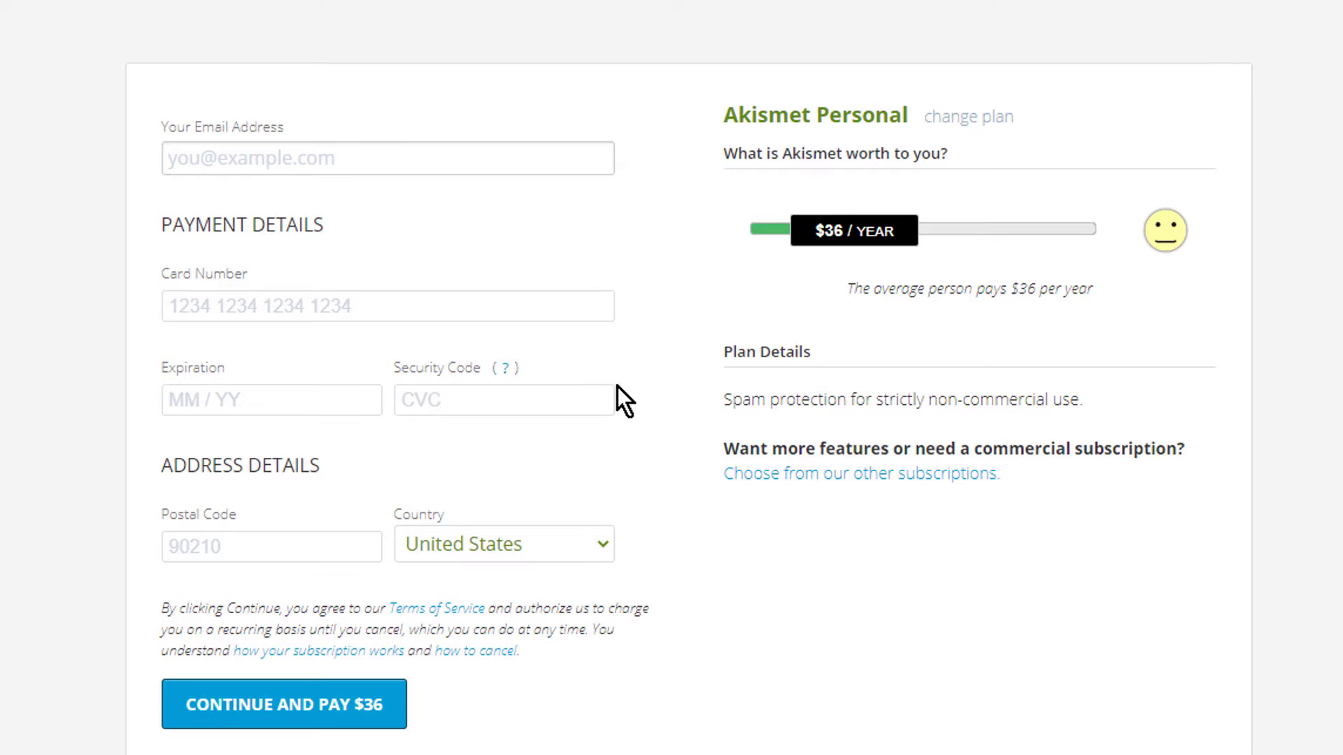
pyautogui.moveTo(881, 250); pyautogui.dragTo(752, 242)
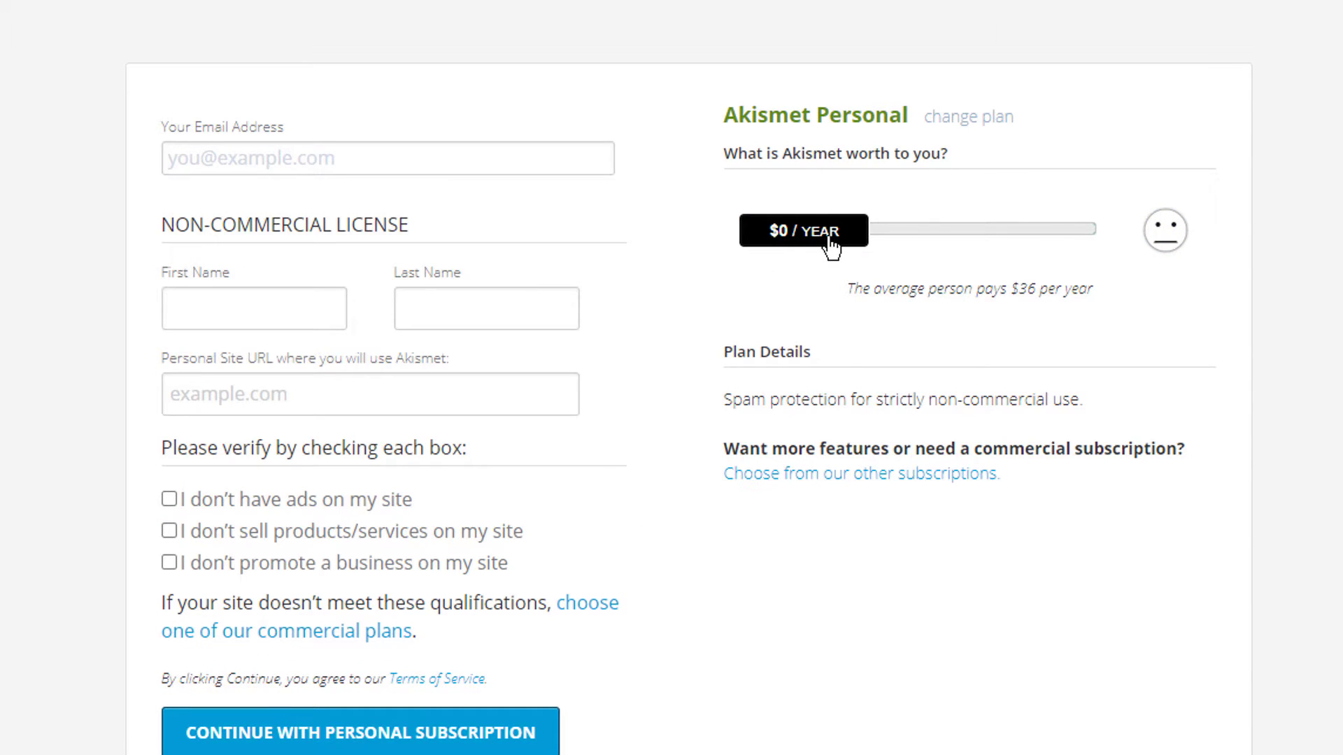
pyautogui.scroll(3, 623, 579)
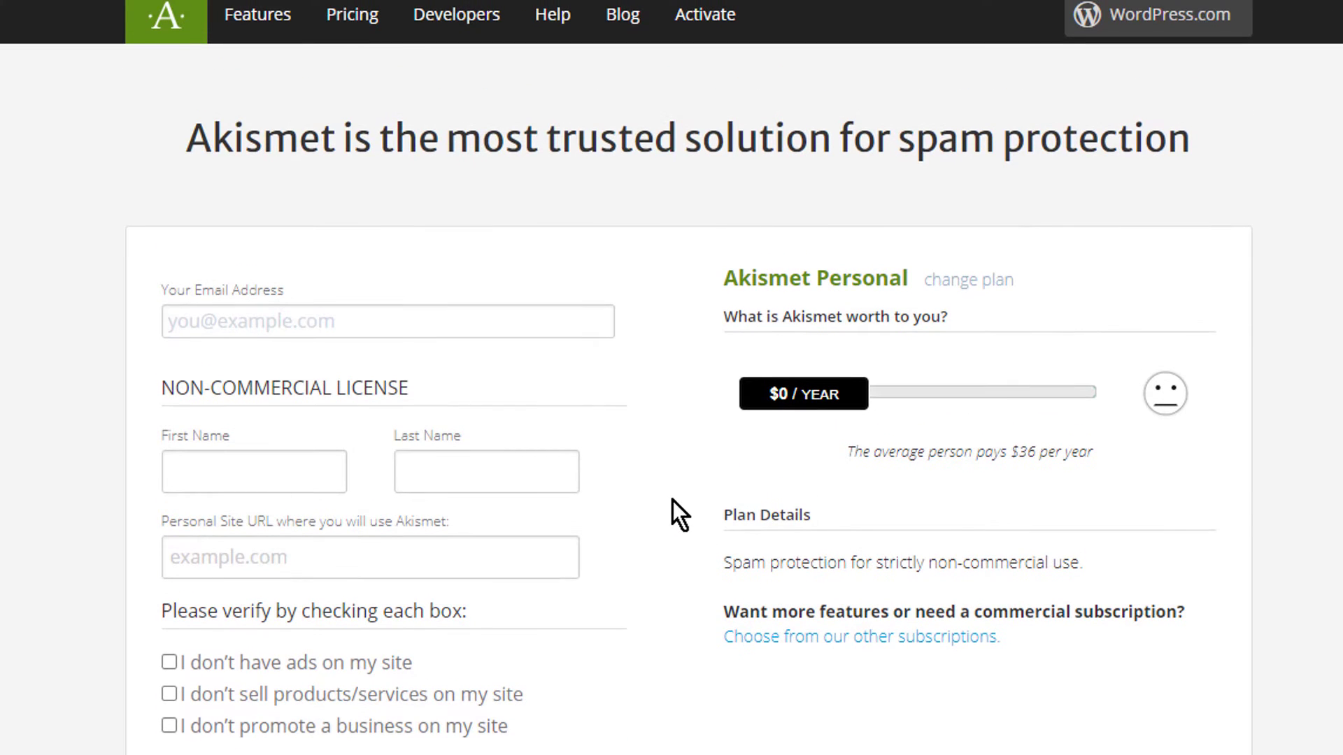
pyautogui.click(263, 321)
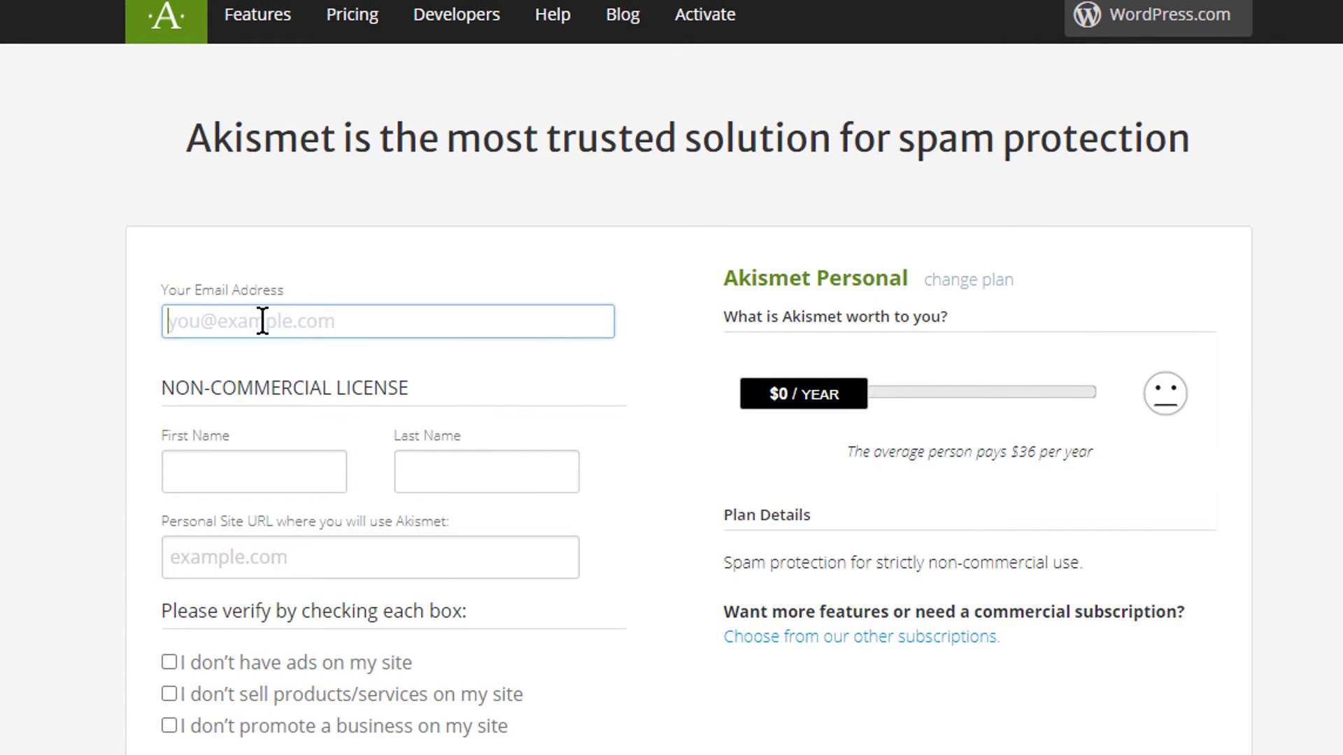
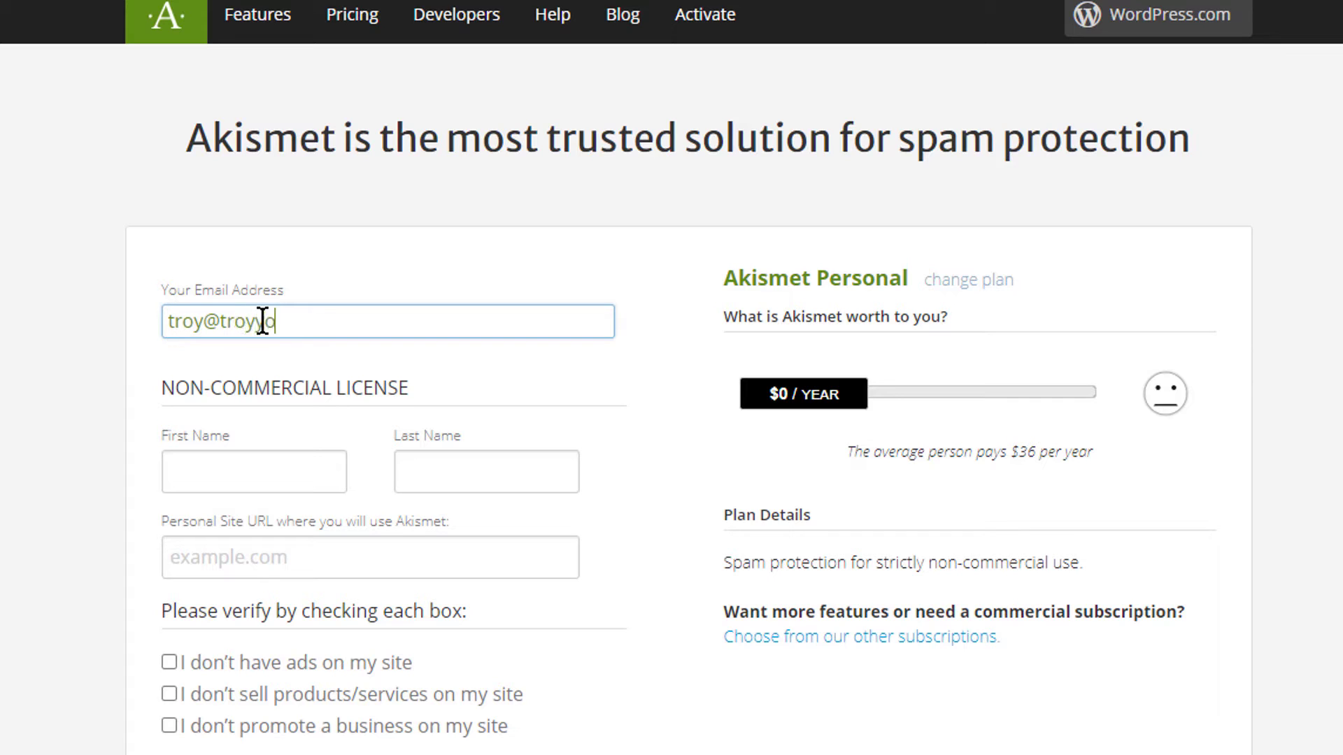
pyautogui.press('Tab')
pyautogui.press('Tab')
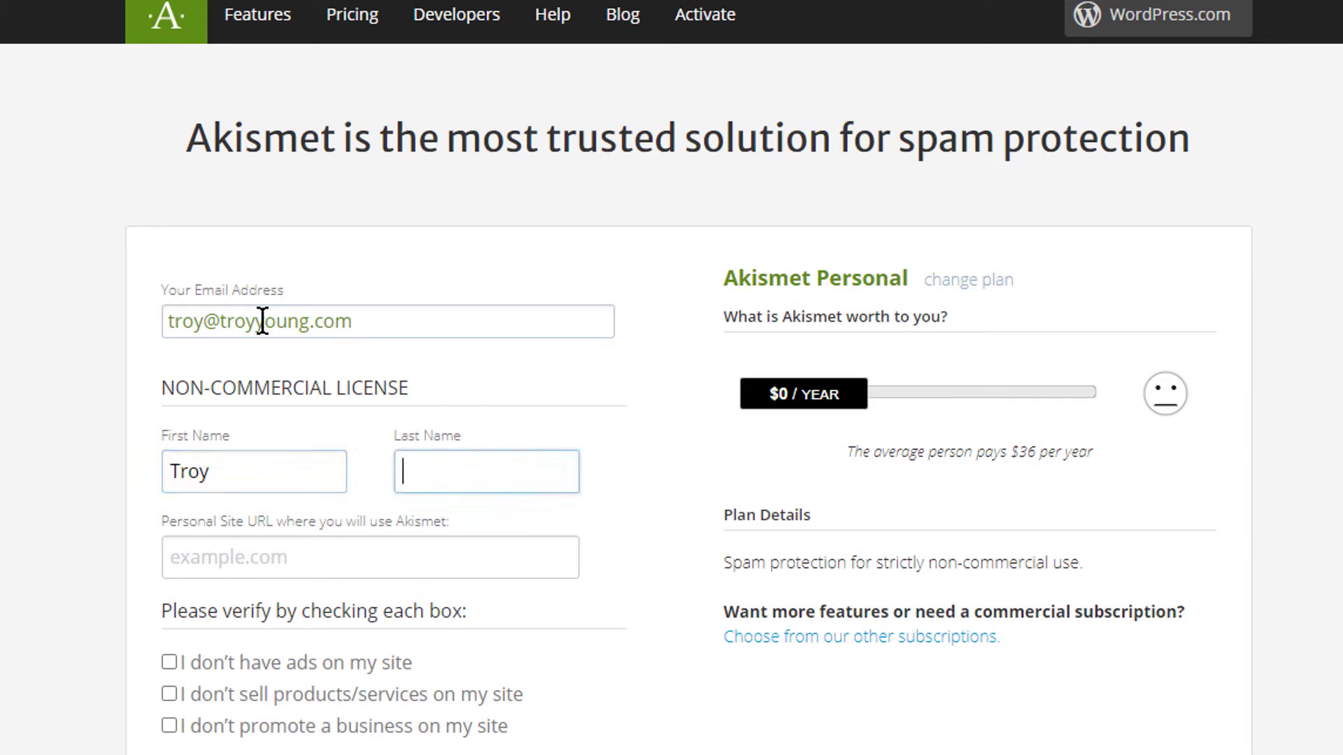
pyautogui.press('Tab')
pyautogui.write('h')
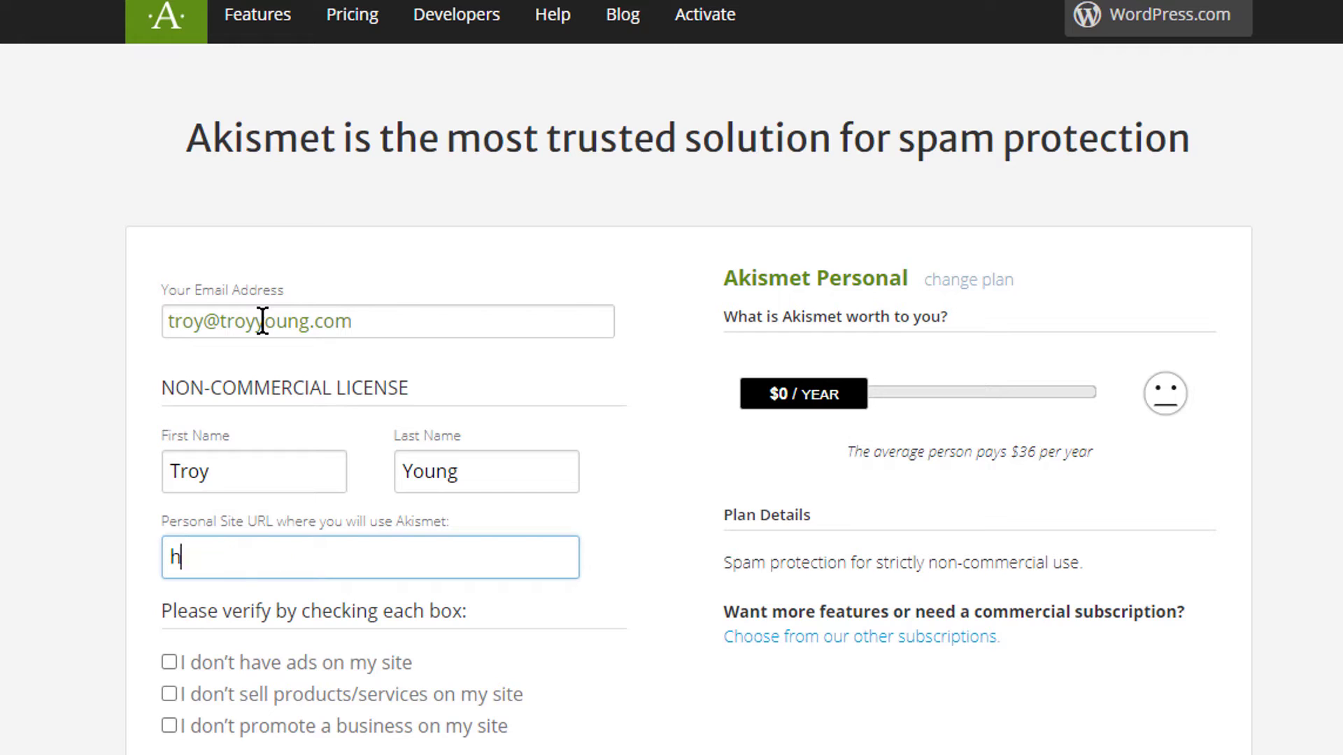
pyautogui.write('ttps://troytubeblog.com')
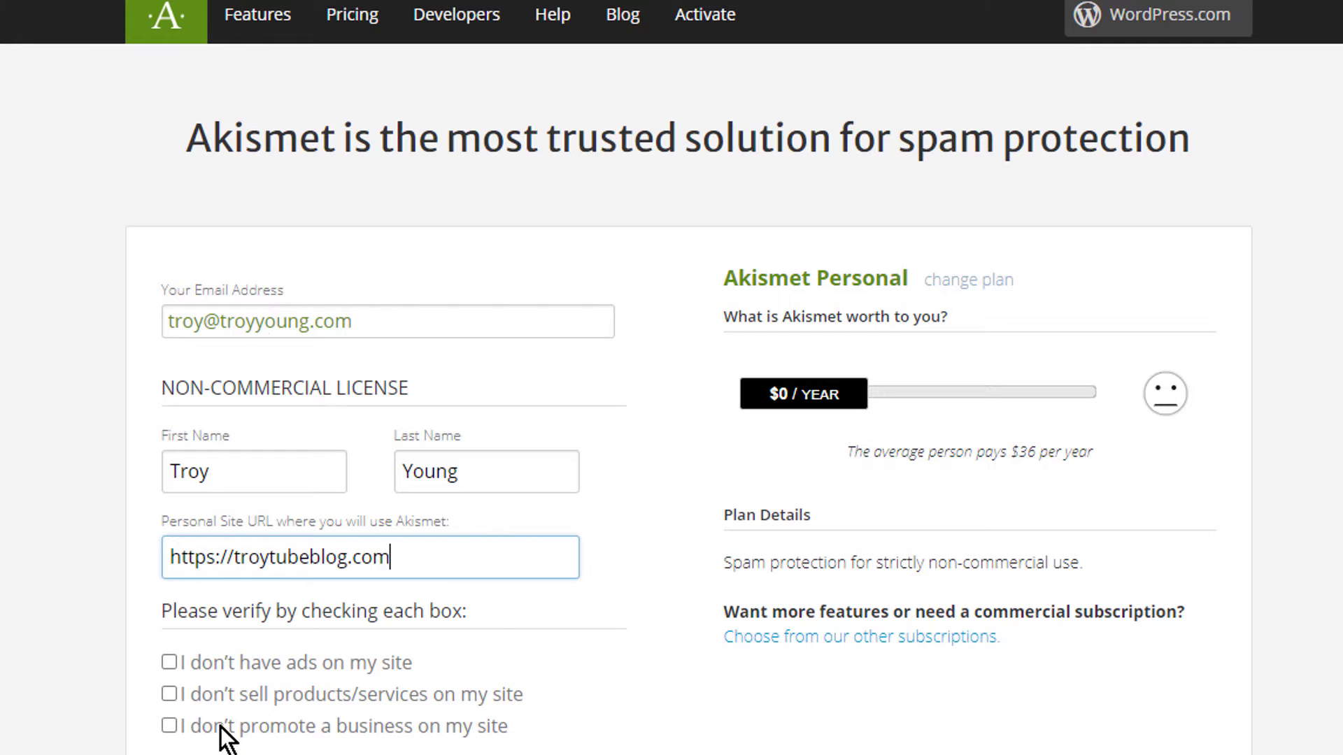
# Step: Confirm no ads or products, submit the Personal subscription, and enter the emailed confirmation code
pyautogui.click(170, 663)
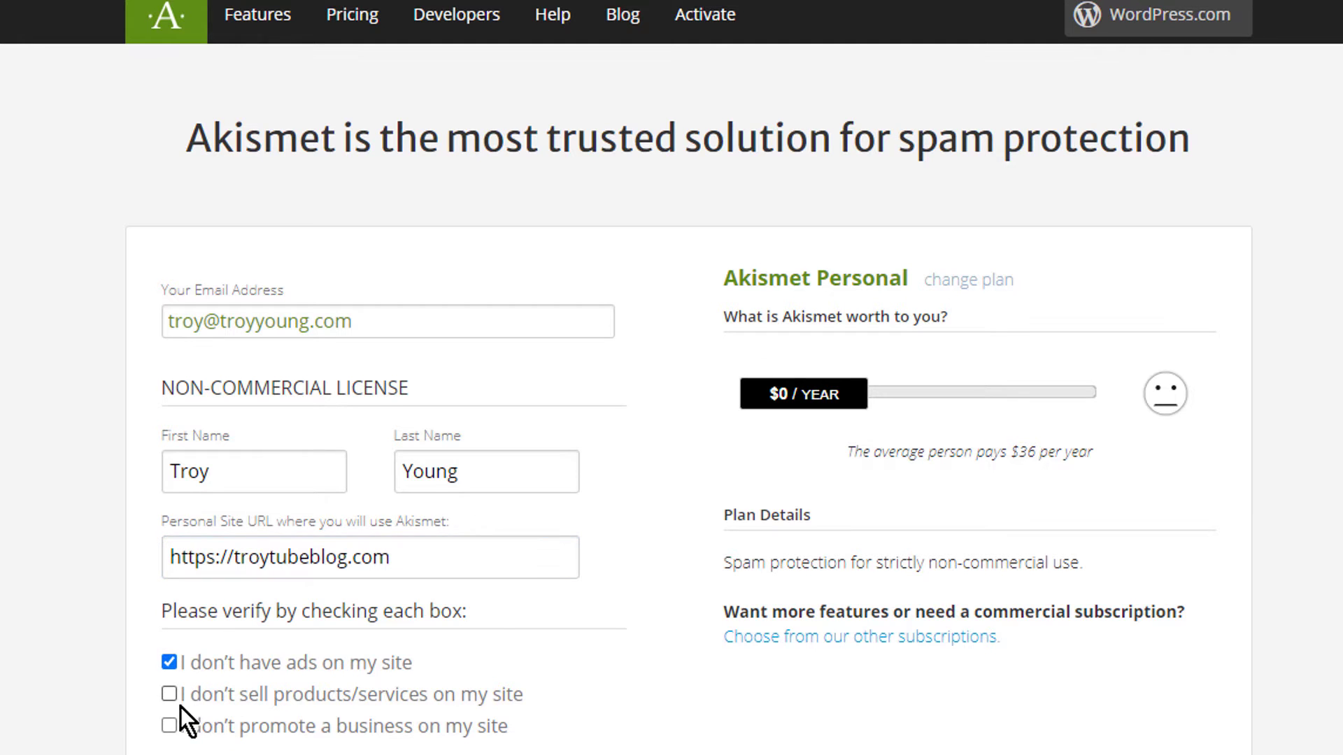
pyautogui.click(169, 694)
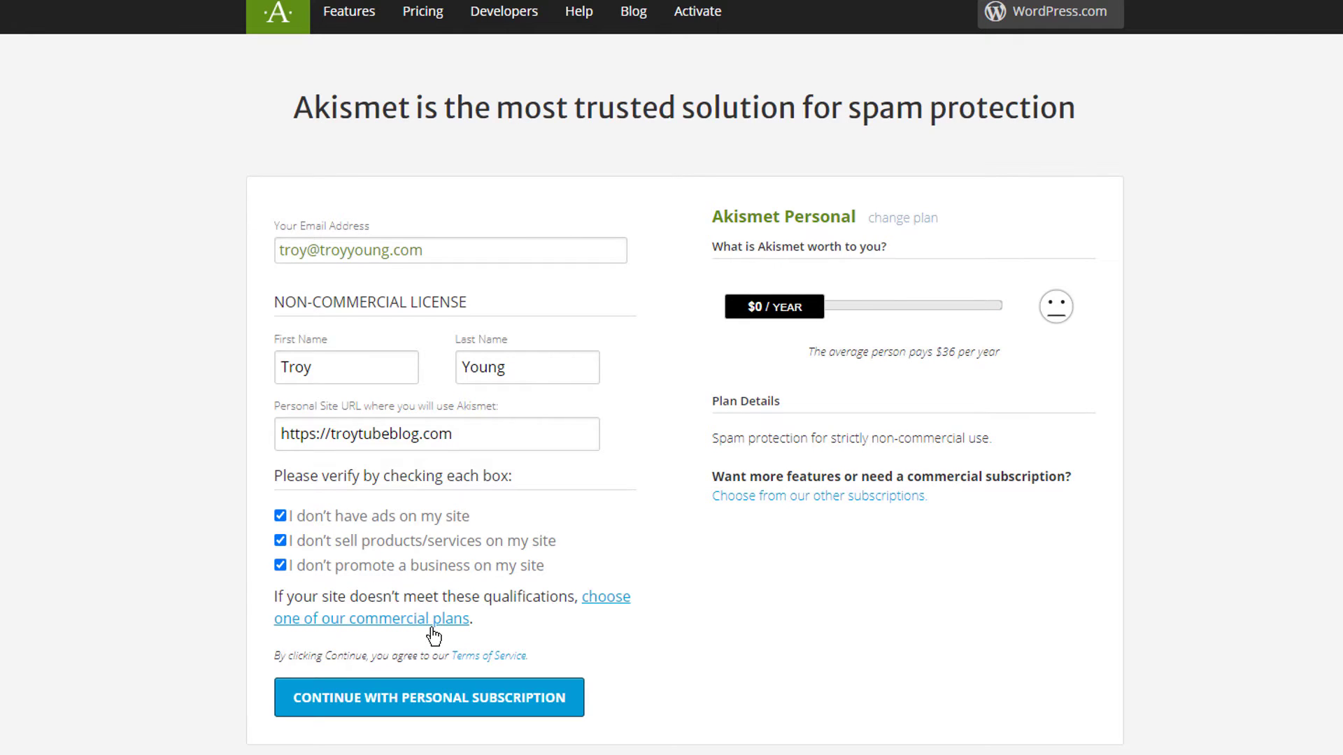
pyautogui.click(432, 702)
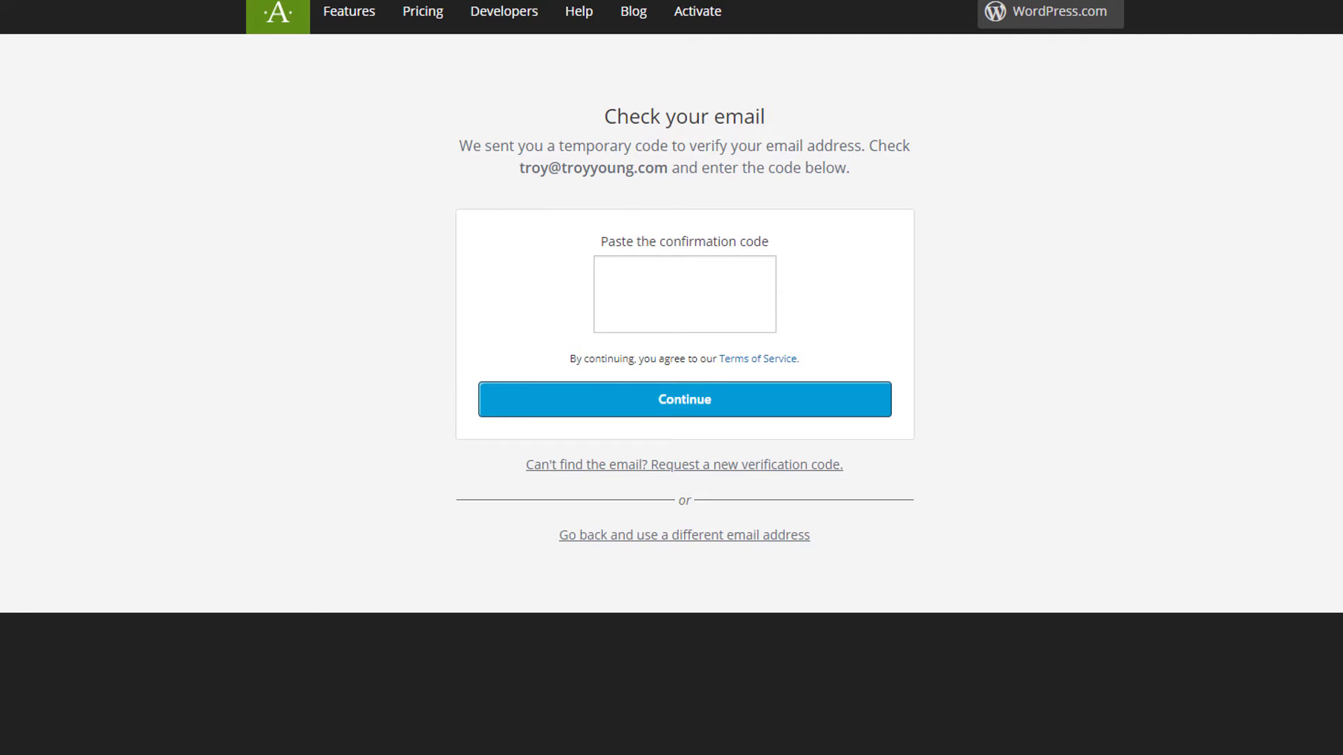
pyautogui.click(695, 409)
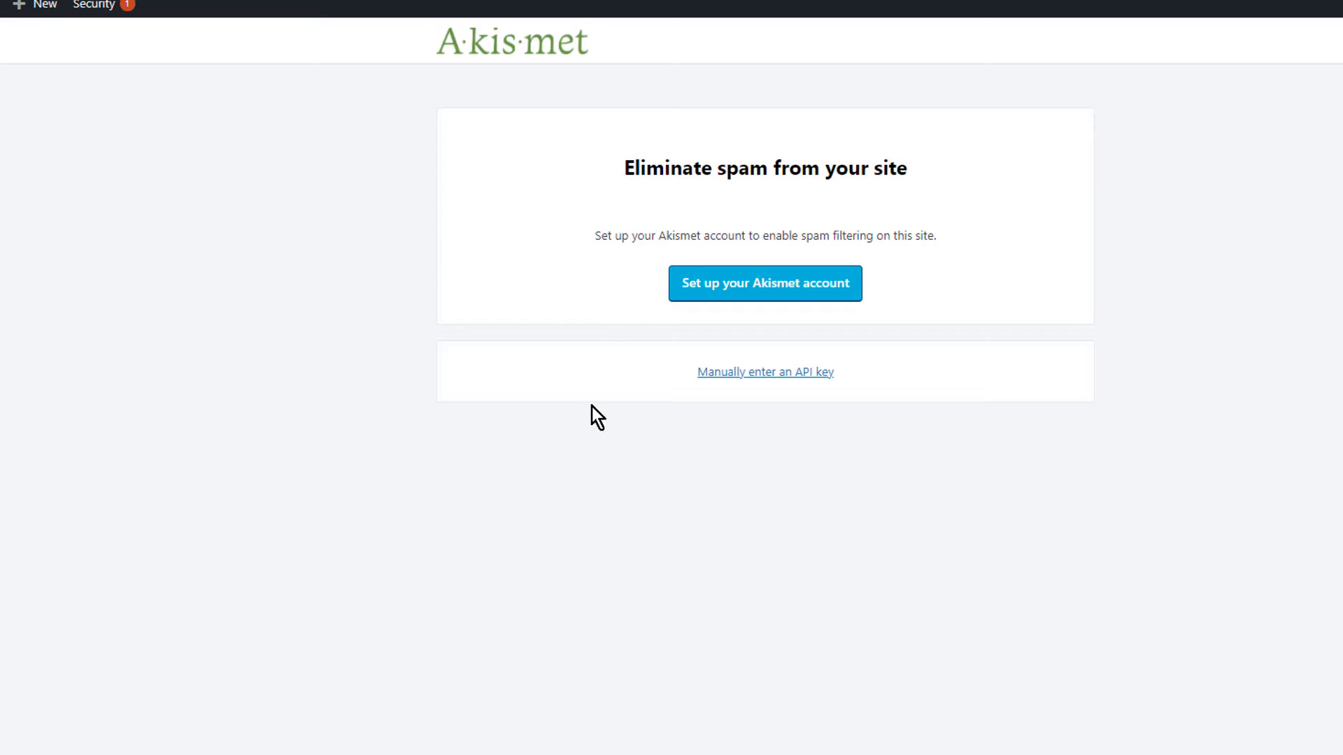
# Step: Reveal the manual API key entry field on WordPress's Akismet setup page
pyautogui.click(763, 372)
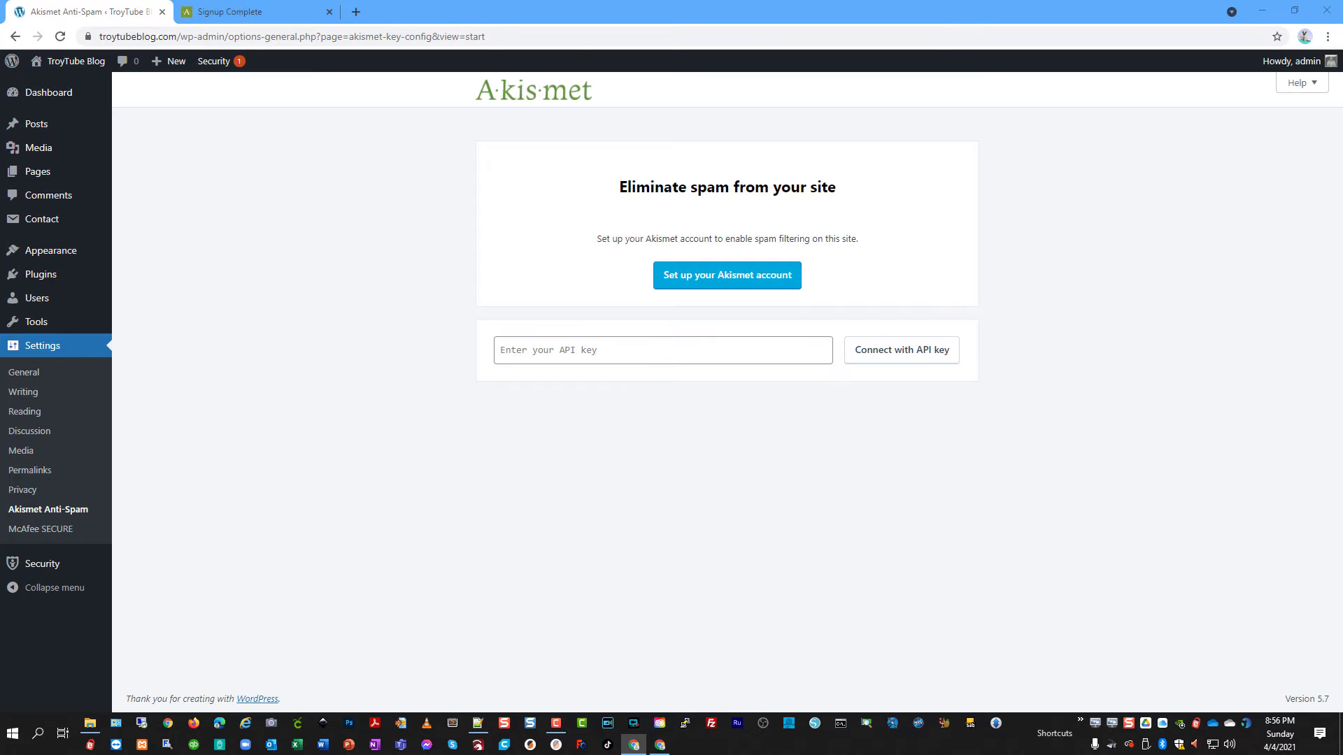
# Step: Paste the personal API key, connect Akismet, and turn on approved-comment counts
pyautogui.click(554, 350)
pyautogui.rightClick(555, 350)
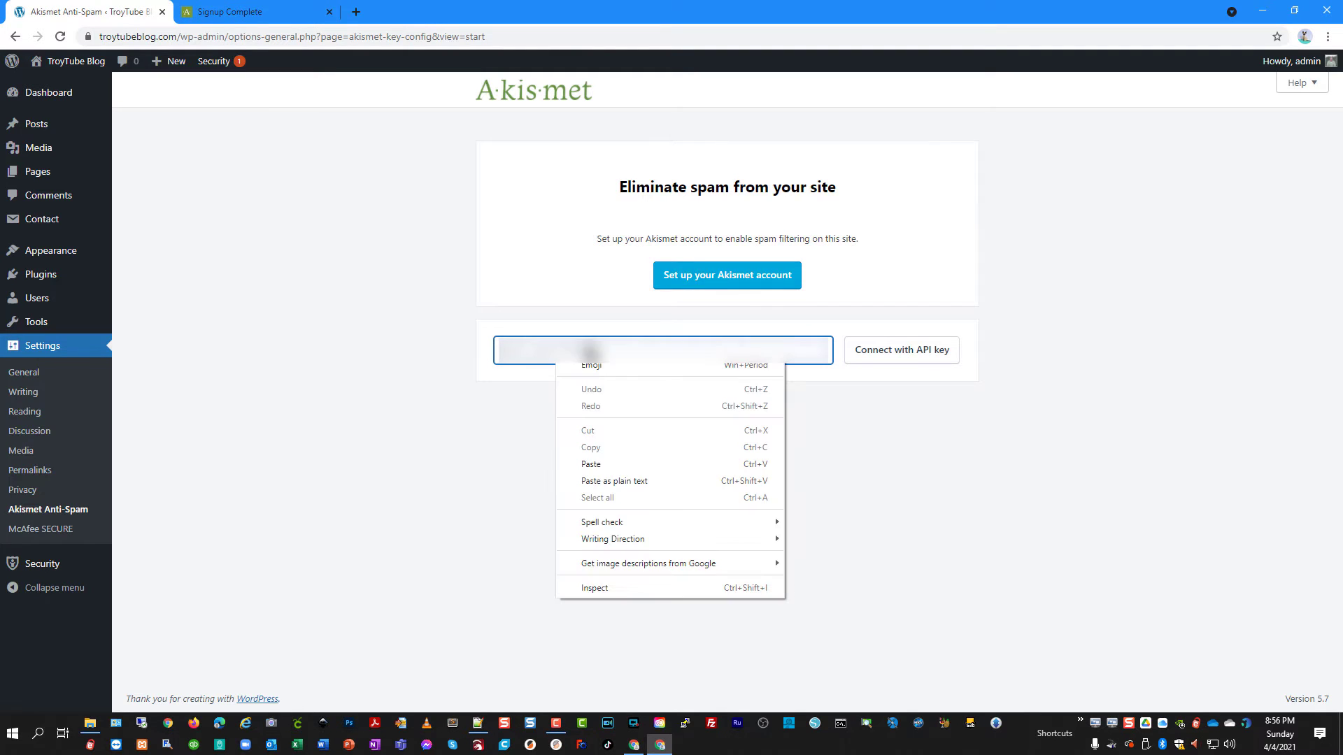
pyautogui.click(610, 463)
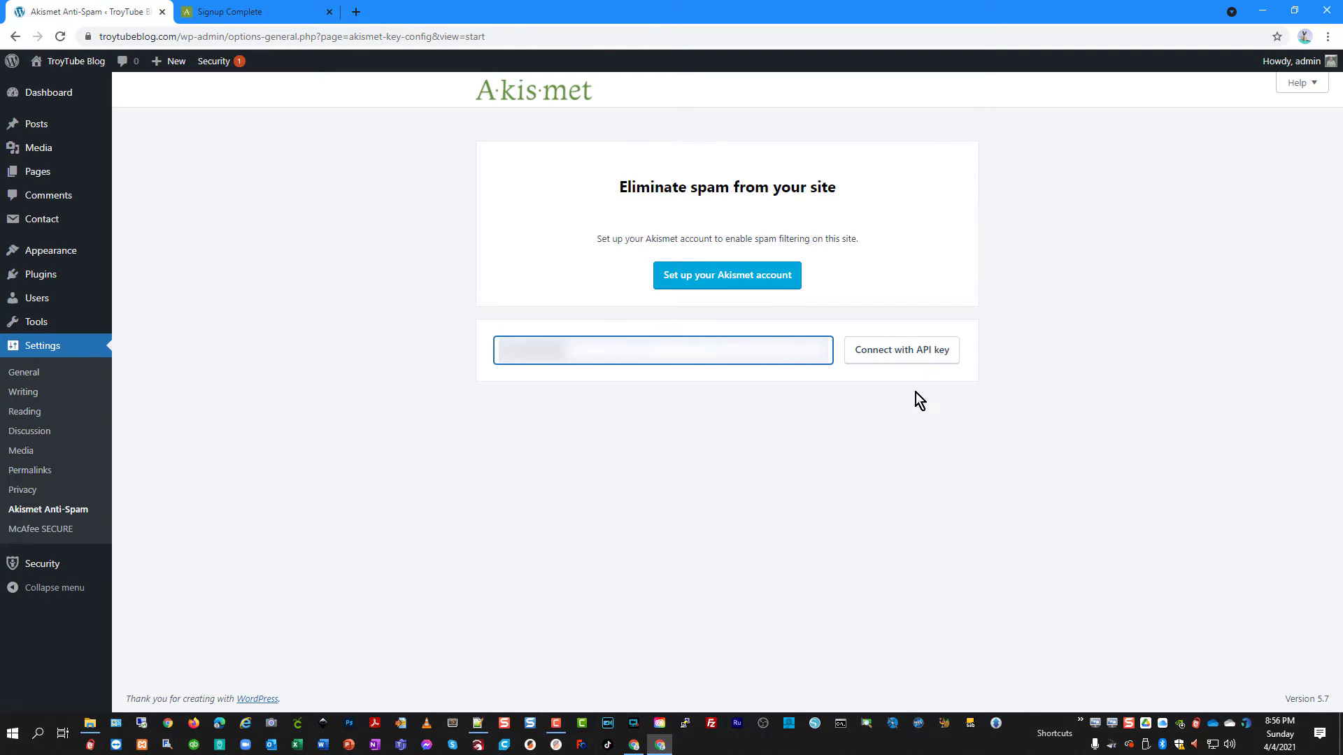
pyautogui.click(911, 356)
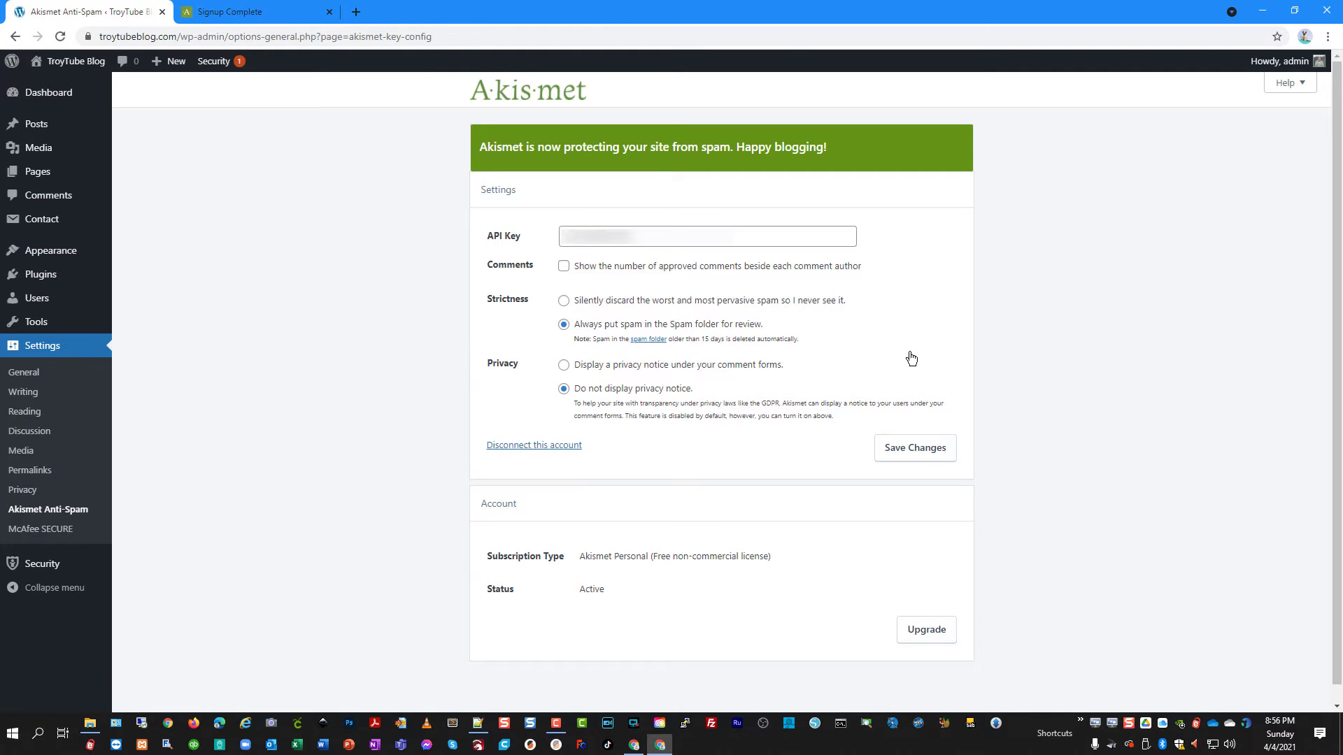
pyautogui.click(564, 268)
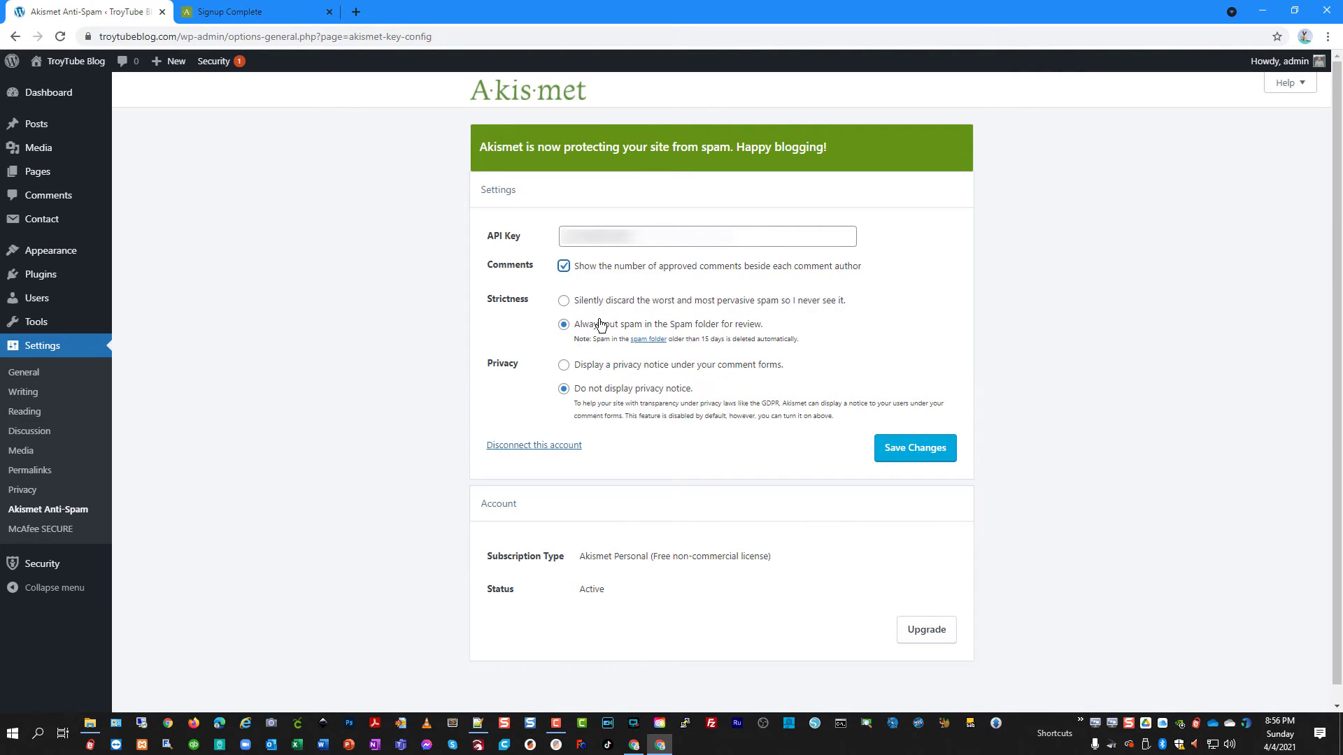
# Step: Make Akismet silently discard the worst spam, save, and return to Installed Plugins
pyautogui.click(565, 301)
pyautogui.click(907, 460)
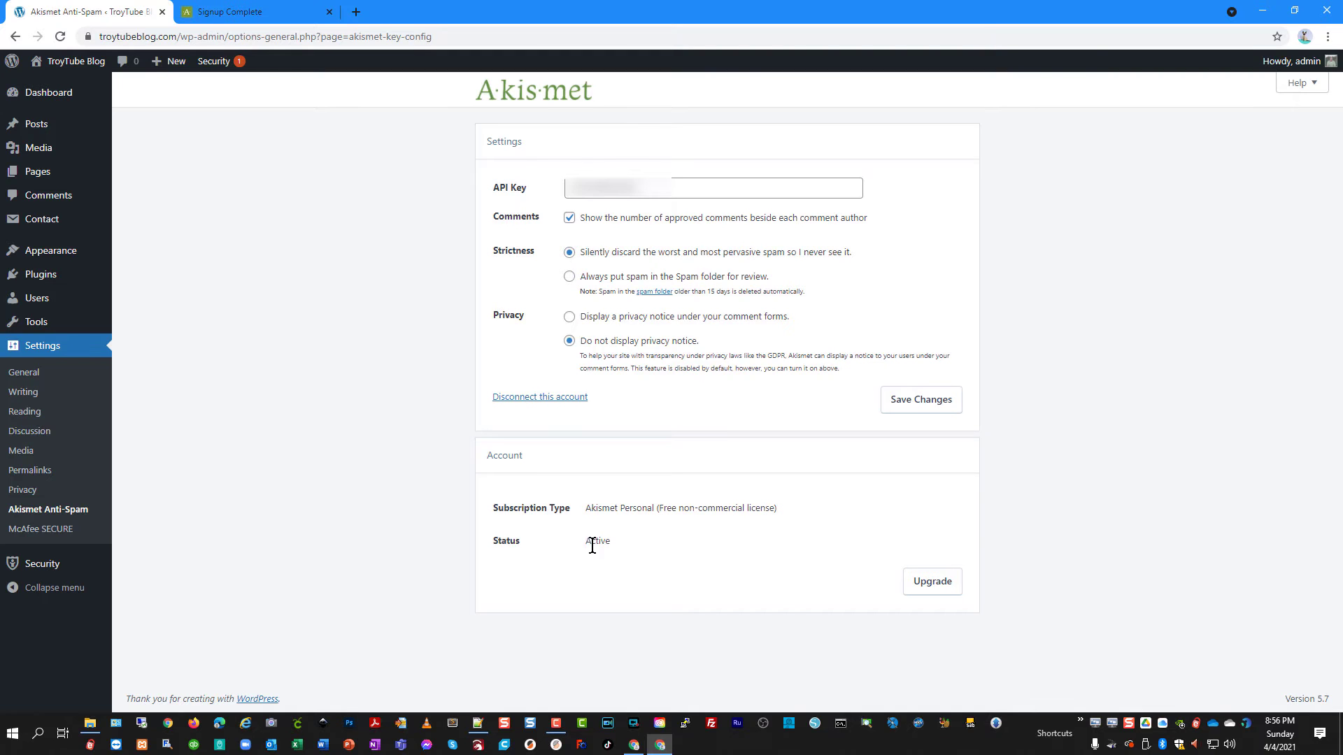
pyautogui.click(41, 274)
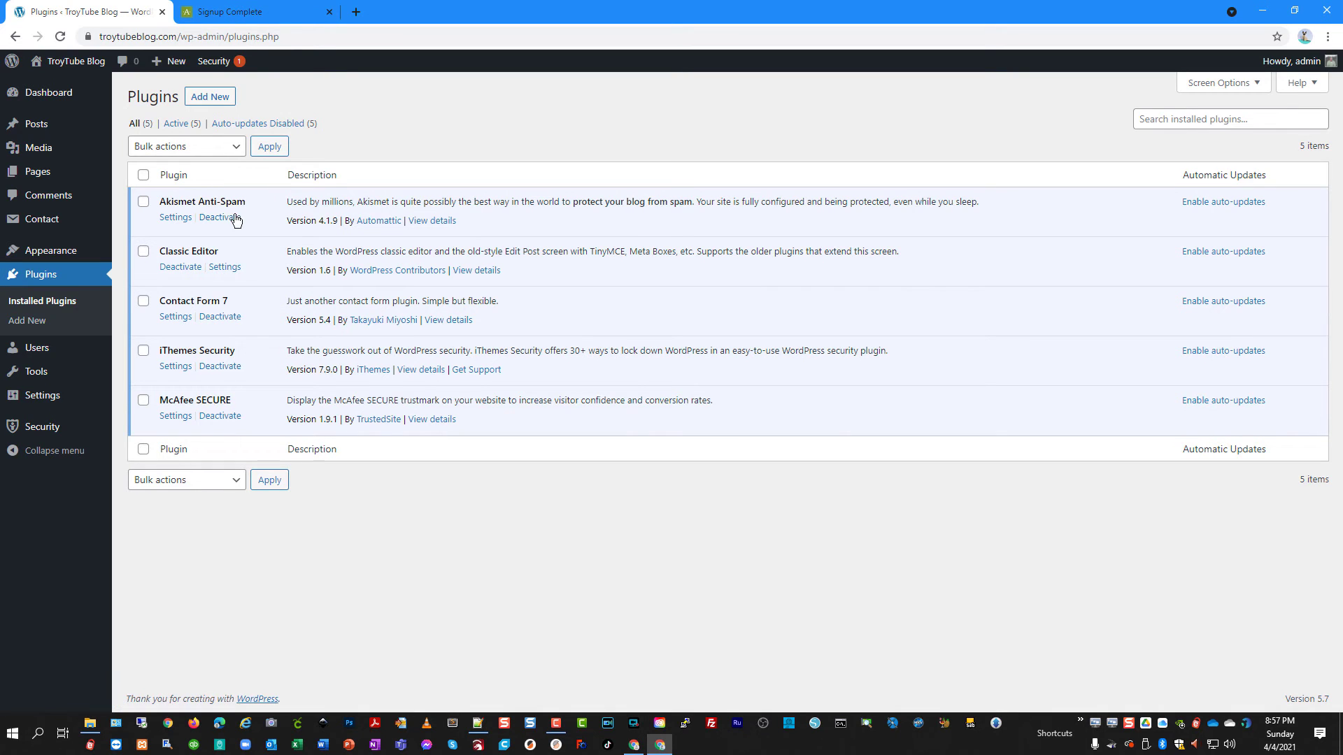
# Step: Go to Settings > Discussion and require commenters to be registered and logged in
pyautogui.moveTo(52, 400)
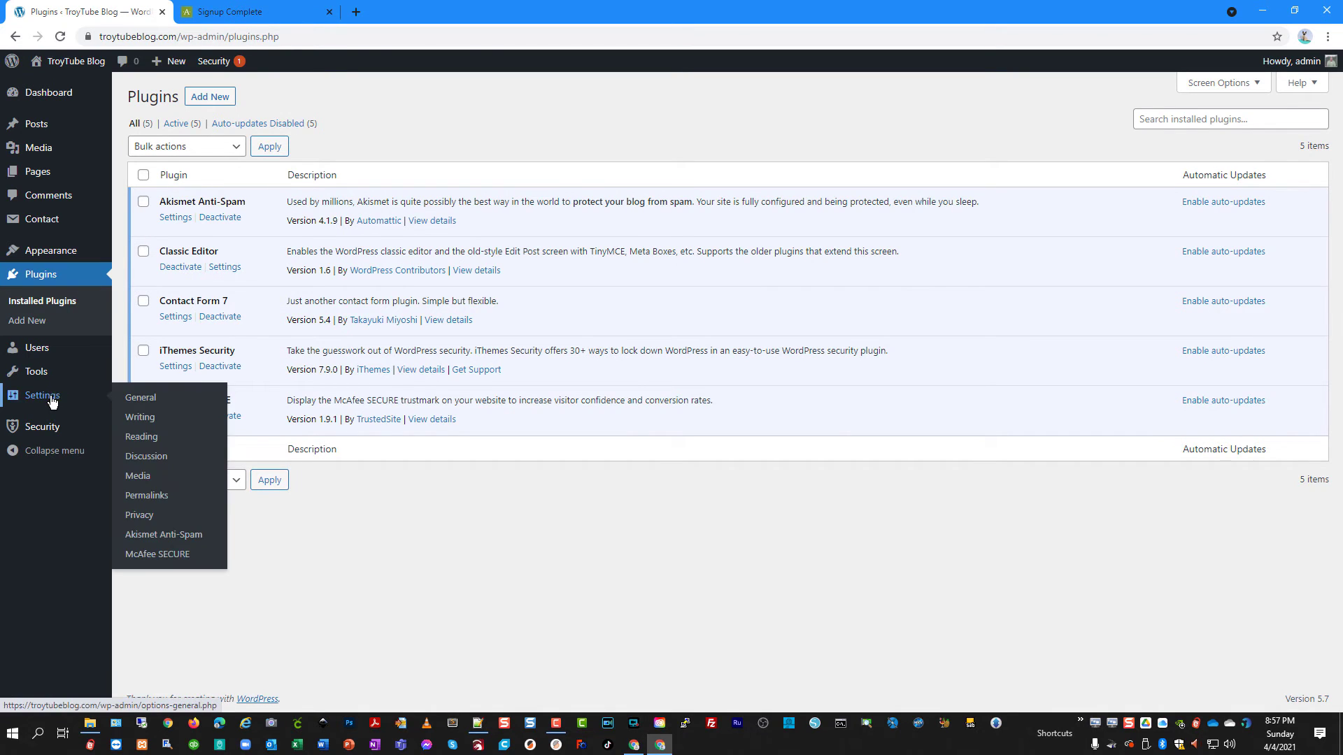
pyautogui.click(142, 461)
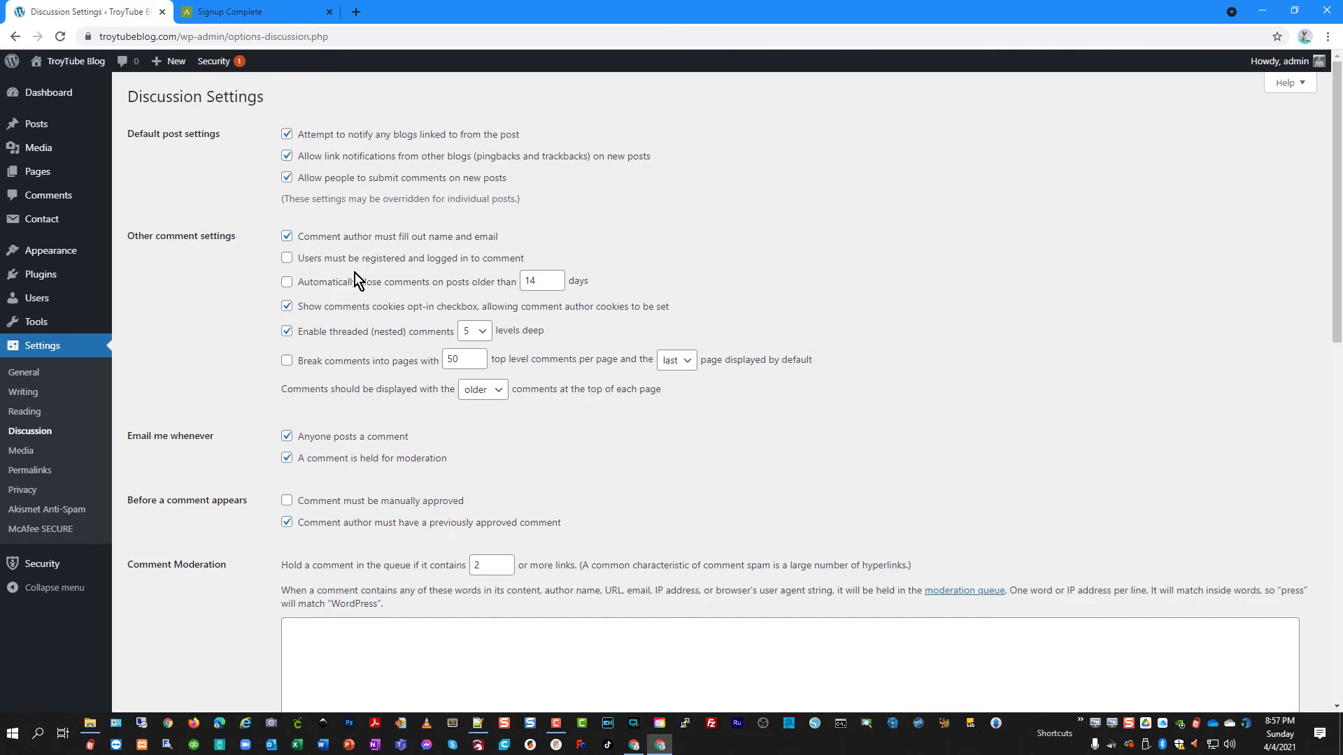
pyautogui.click(288, 260)
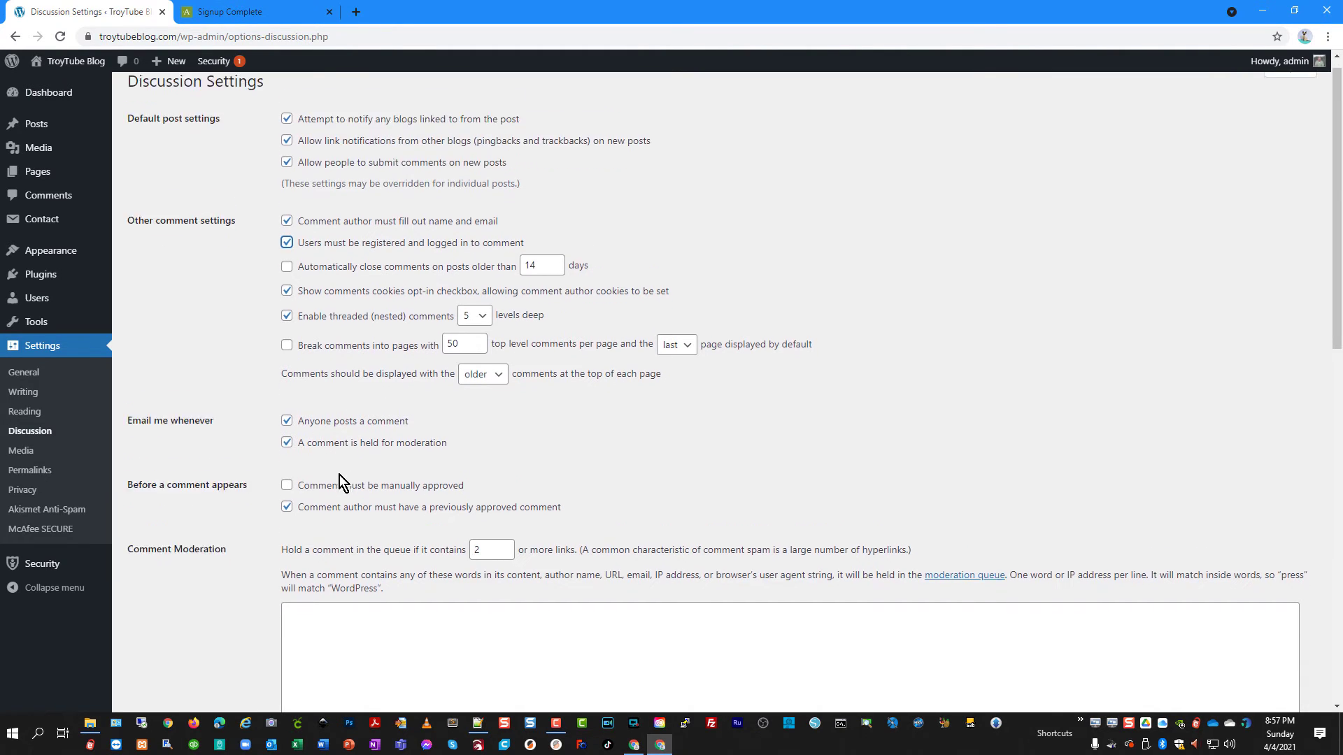
# Step: Require manual comment approval and hold comments containing 1 or more links
pyautogui.scroll(-3, 339, 476)
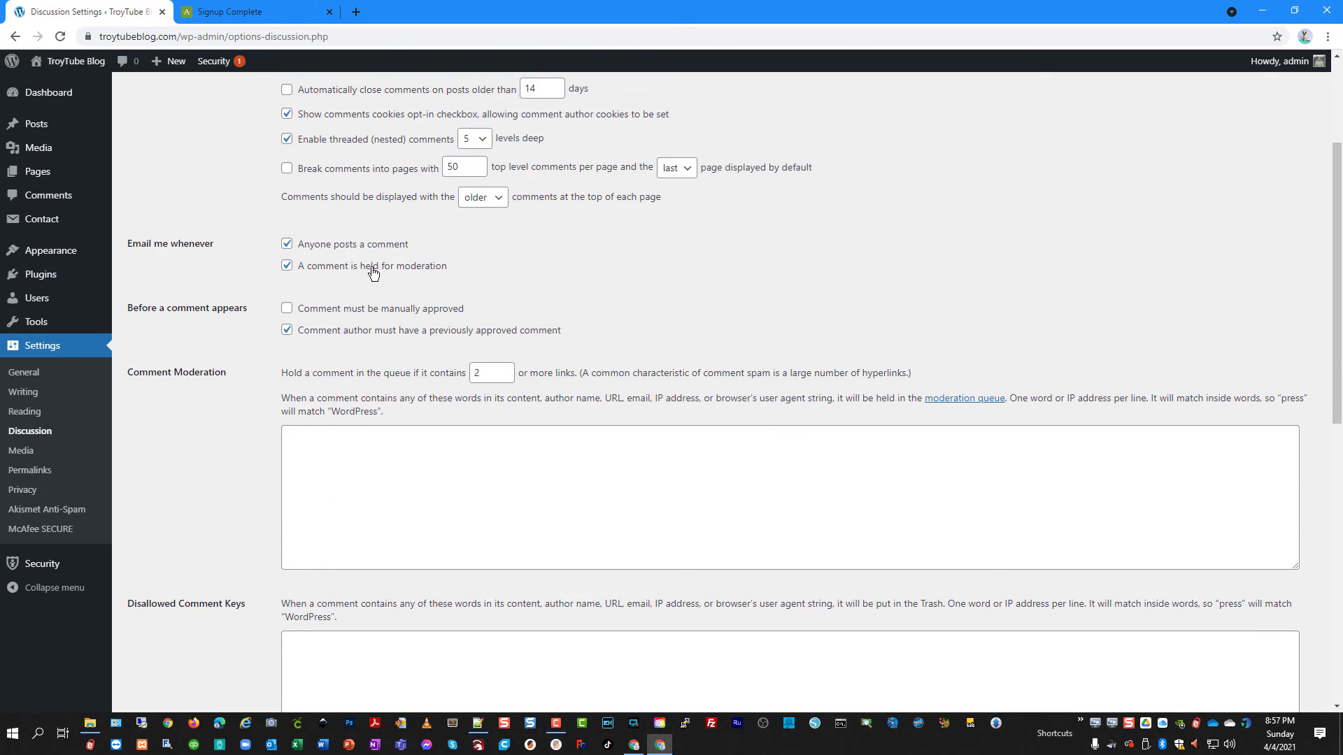
pyautogui.click(286, 309)
pyautogui.scroll(-2, 354, 431)
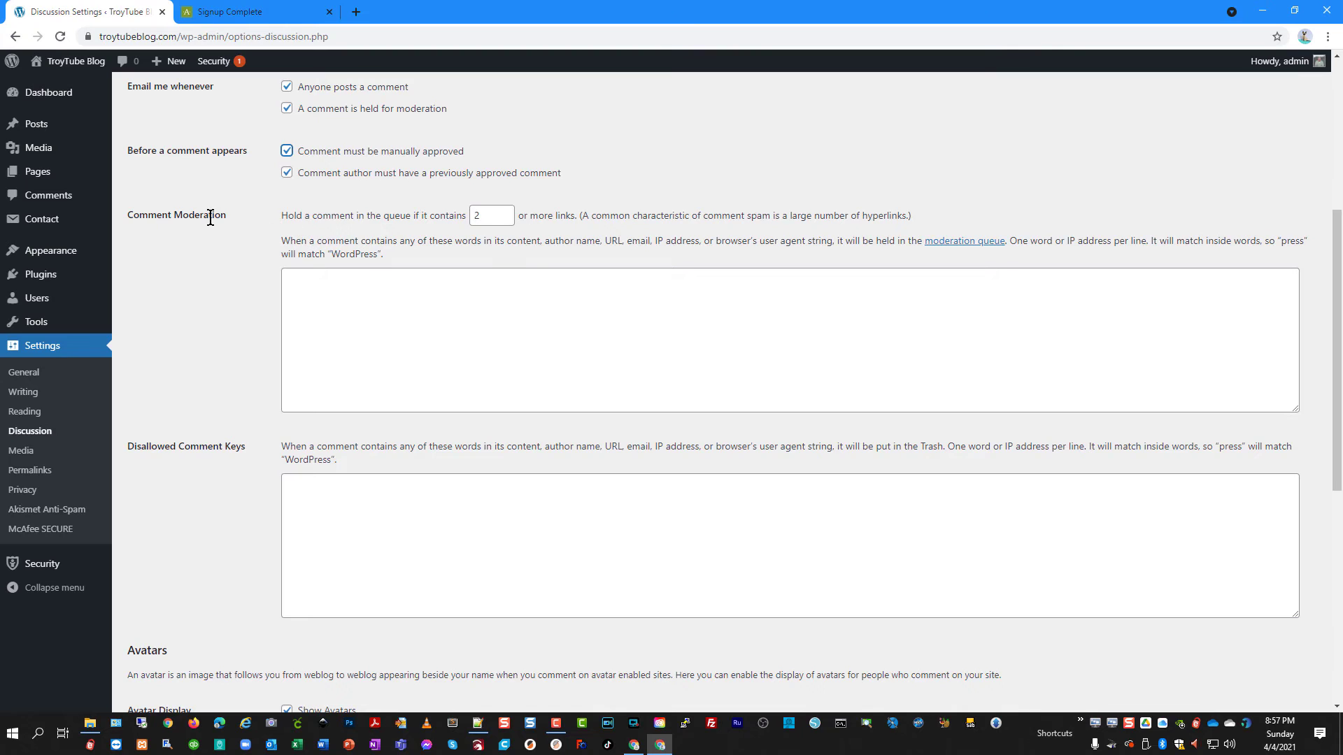
pyautogui.press('Tab')
pyautogui.press('Tab')
pyautogui.write('1')
# Step: Leave the moderation and disallowed word lists unchanged and save the Discussion settings
pyautogui.scroll(1, 482, 490)
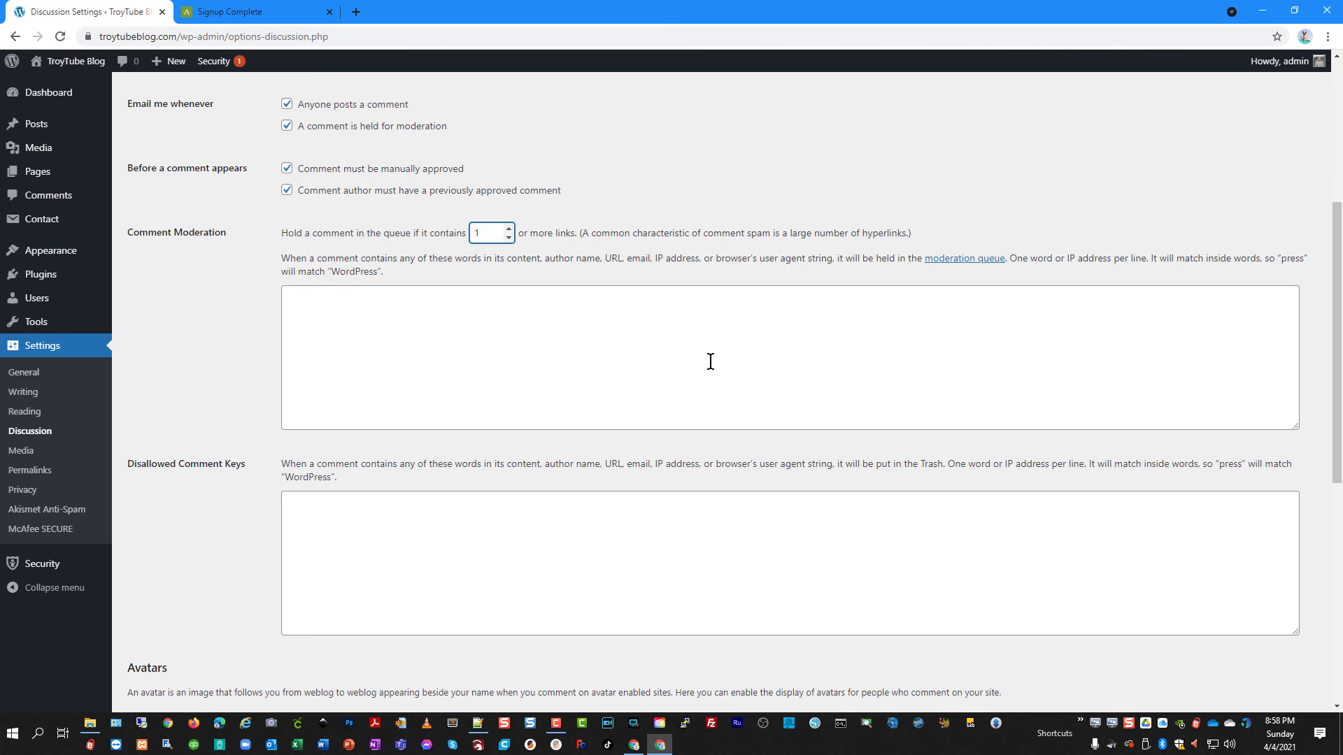
pyautogui.click(370, 332)
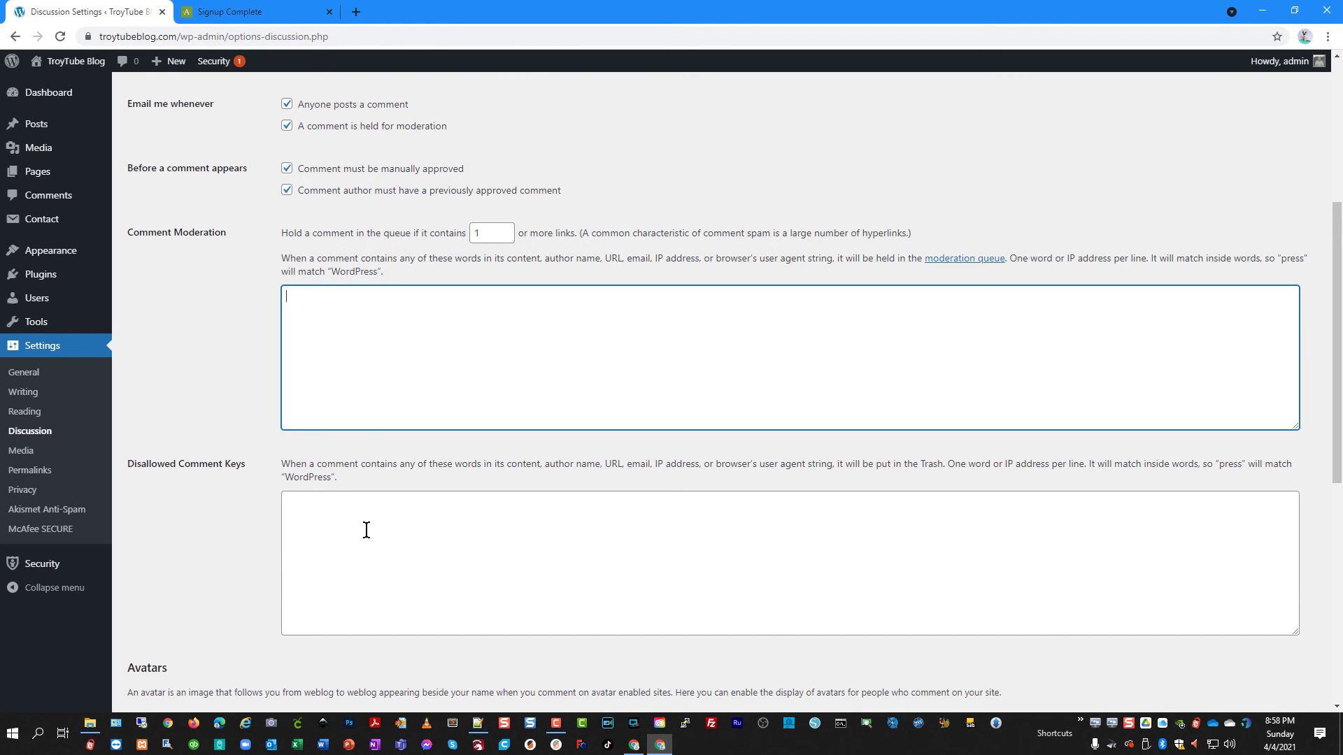
pyautogui.click(334, 529)
pyautogui.scroll(-3, 381, 529)
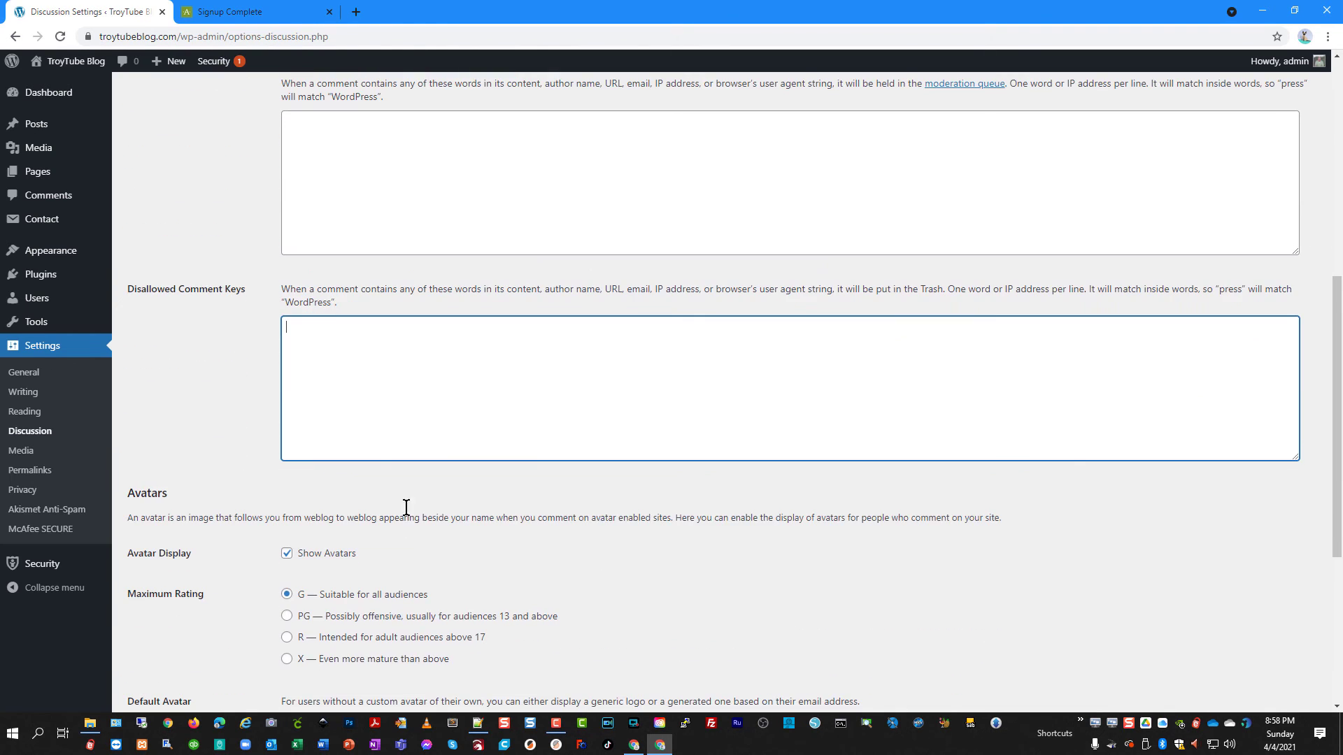
pyautogui.scroll(-2, 399, 393)
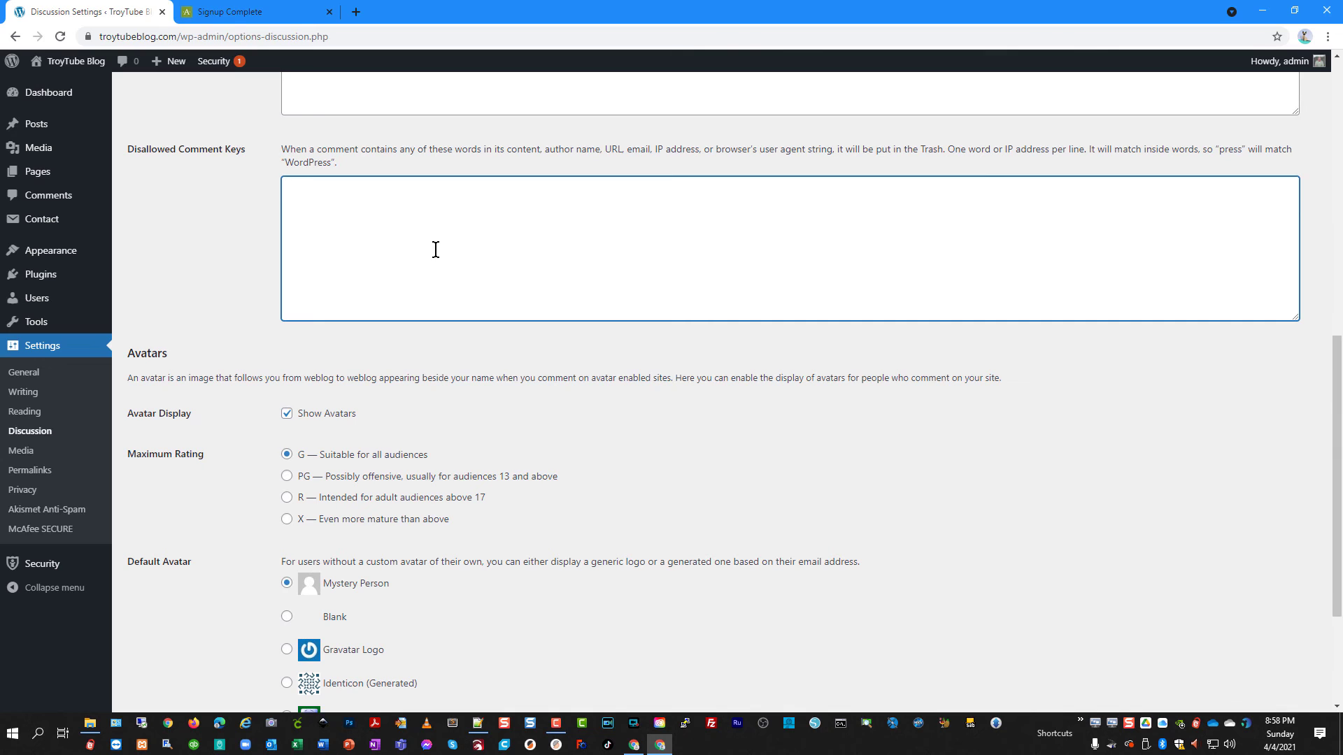
pyautogui.scroll(-3, 450, 526)
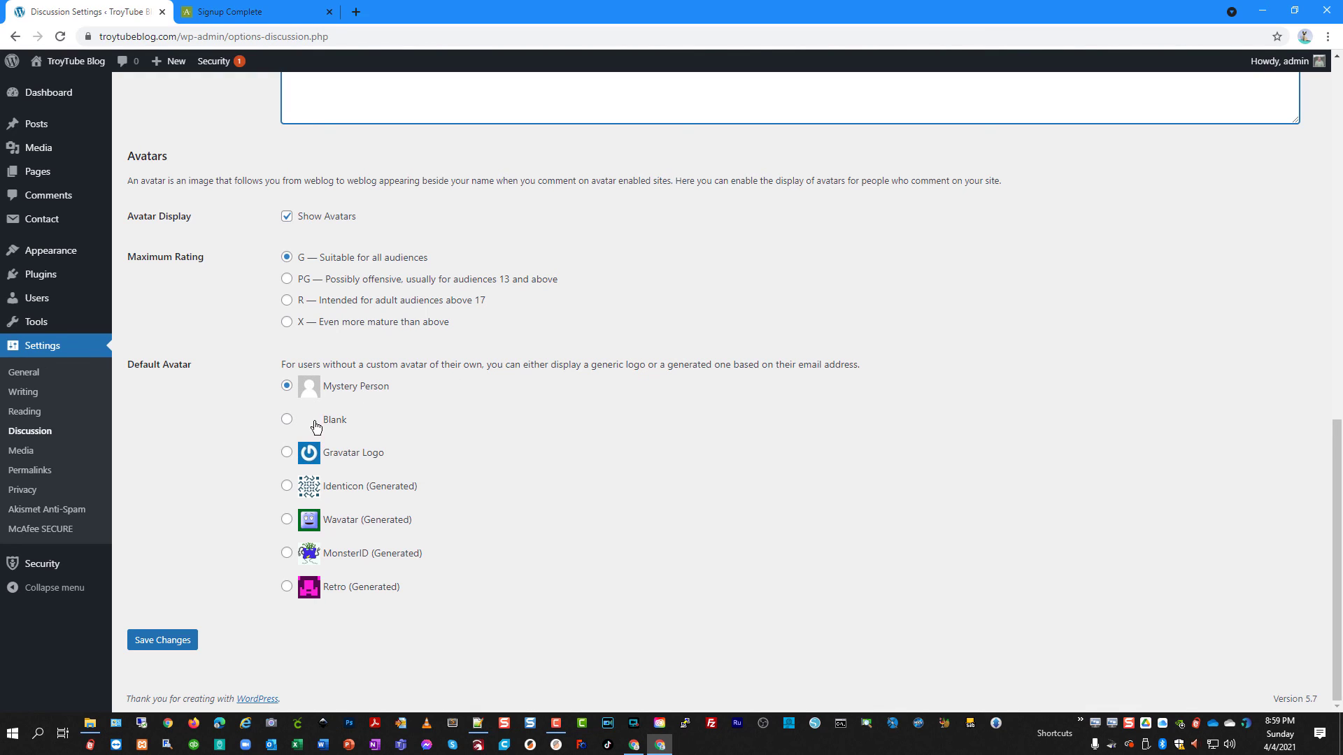
pyautogui.scroll(8, 220, 556)
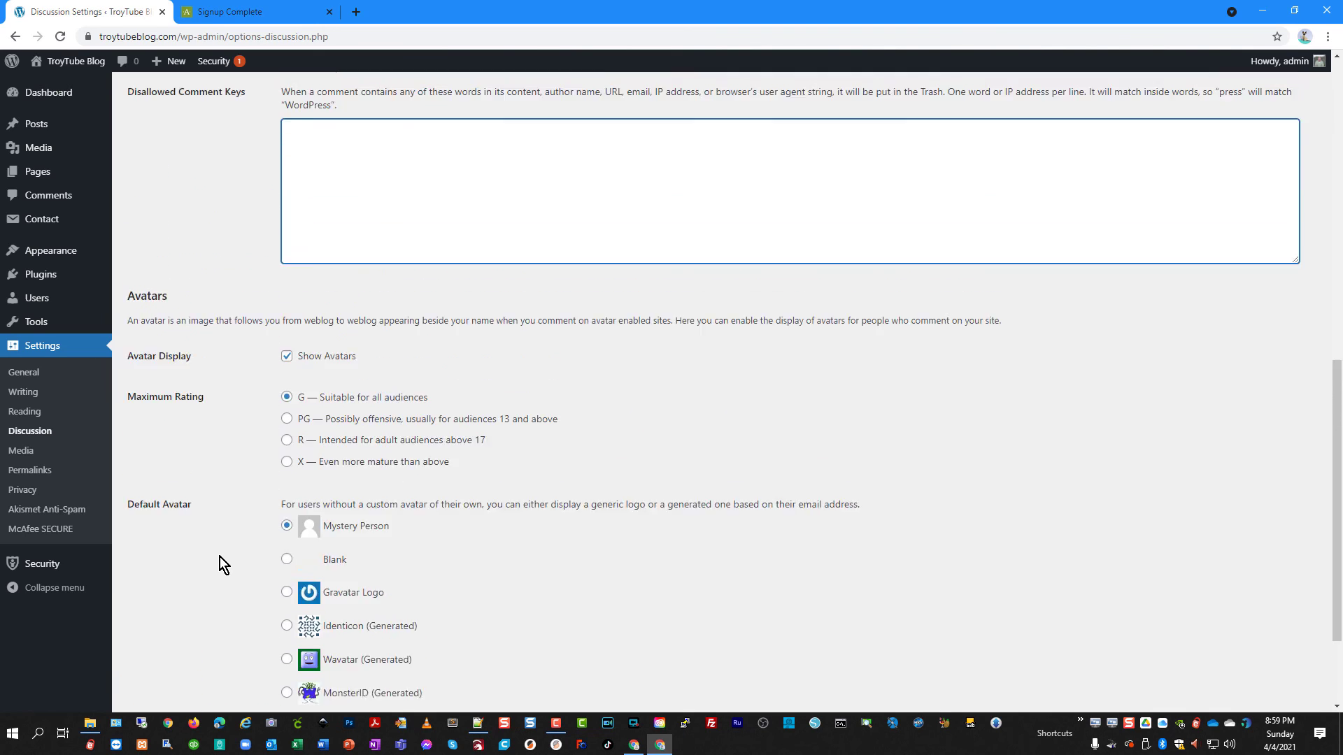
pyautogui.scroll(-7, 225, 567)
pyautogui.scroll(-1, 158, 664)
pyautogui.click(162, 642)
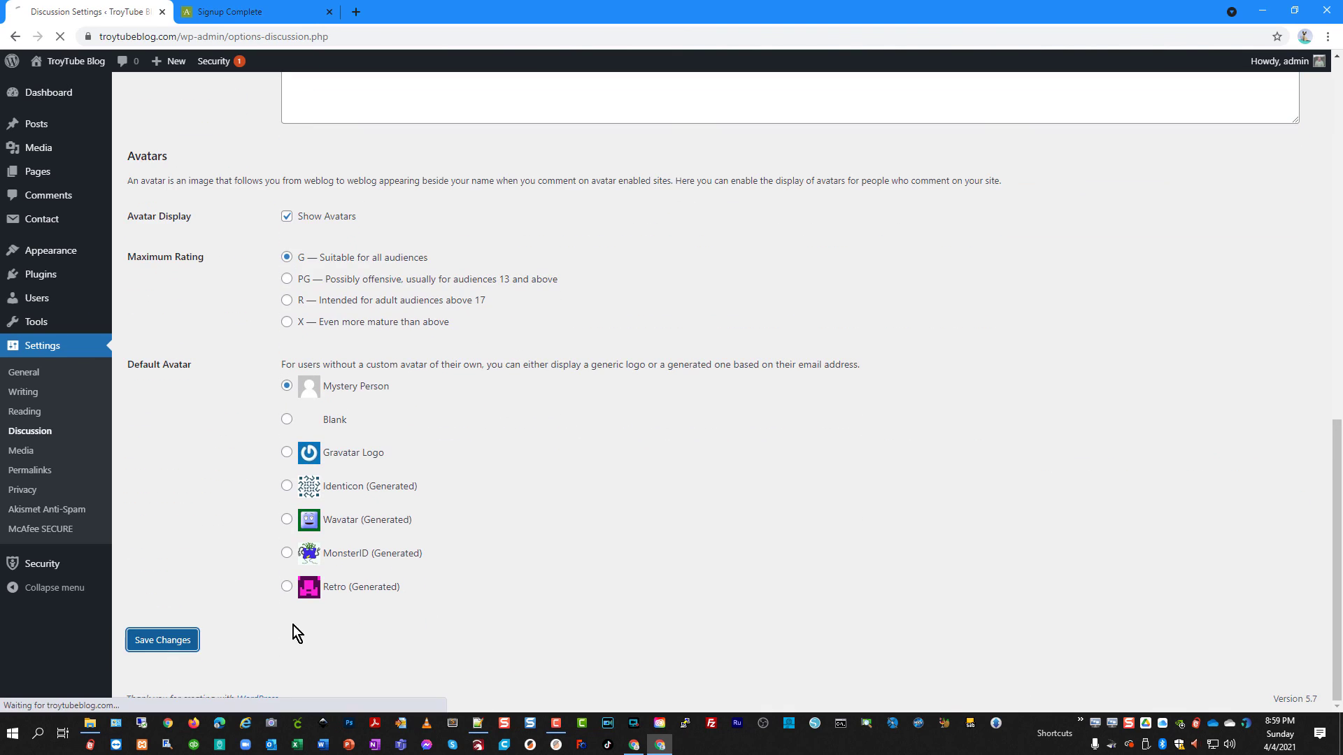